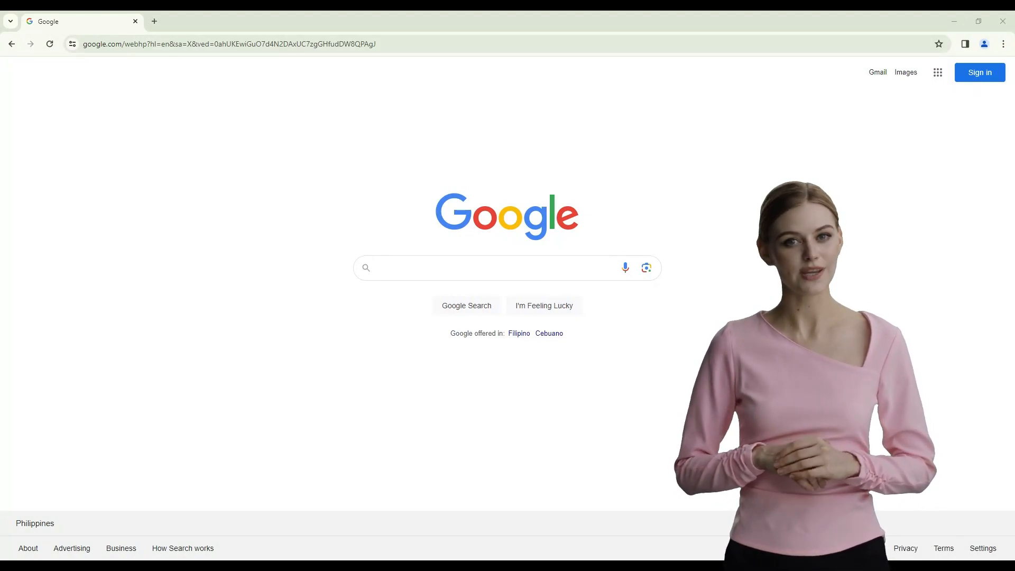
Find the ChatGPT site through a Google search for "Chatgpt" and log in.
{"action": "left_click", "coordinate": [491, 268]}
{"action": "type", "text": "Chat"}
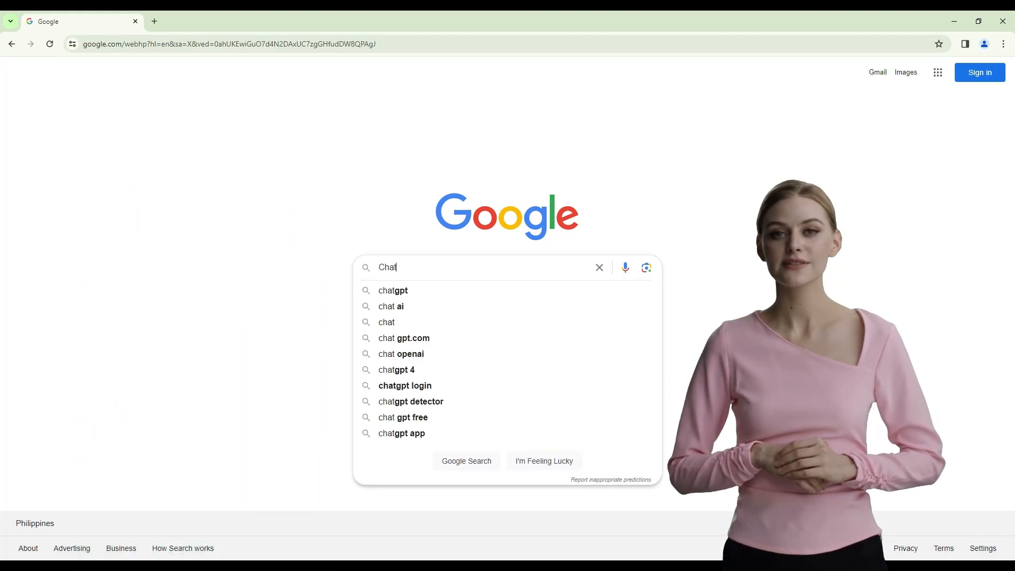
{"action": "type", "text": "gpt"}
{"action": "key", "text": "Return"}
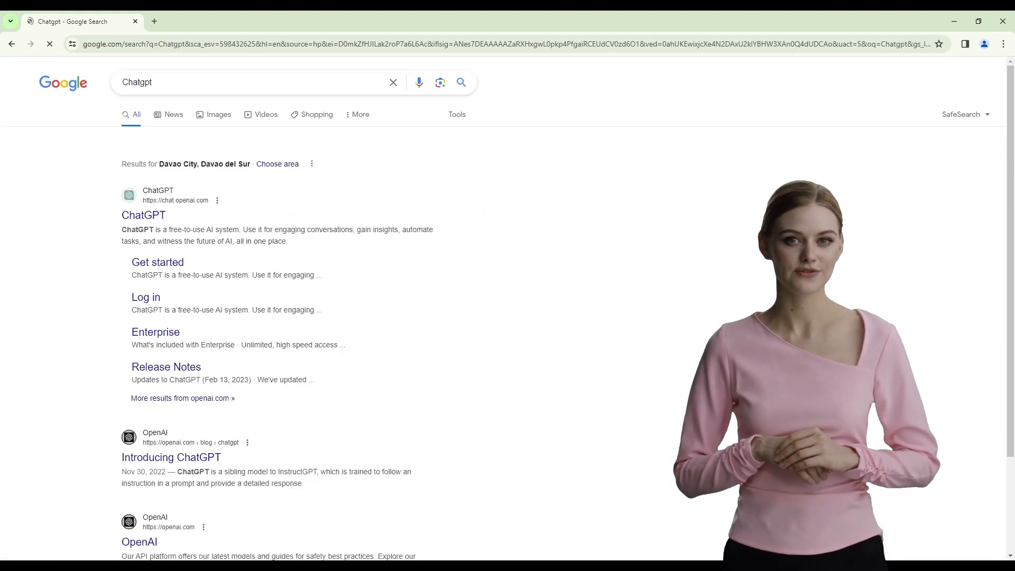
{"action": "left_click", "coordinate": [156, 219]}
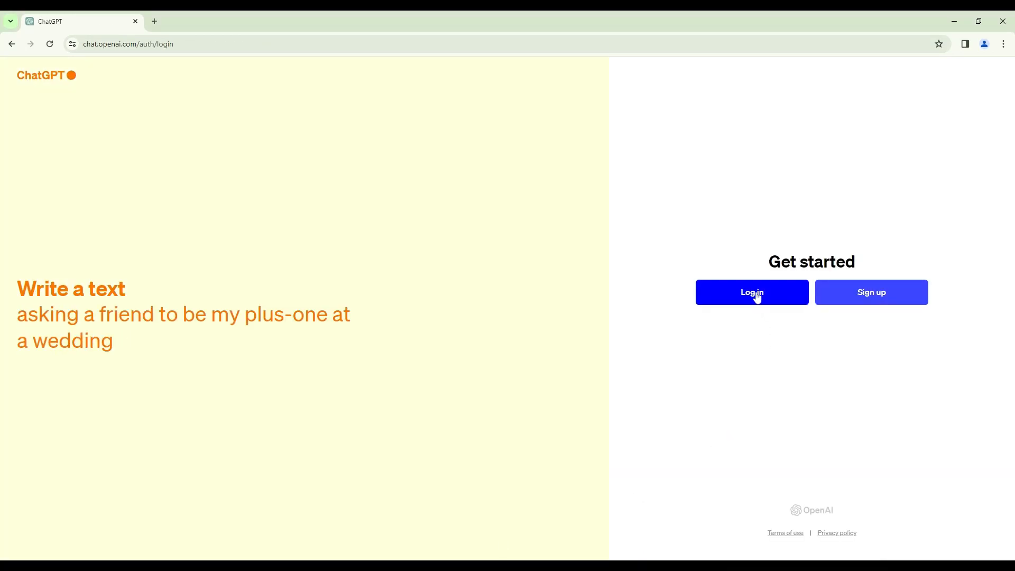
{"action": "left_click", "coordinate": [757, 296]}
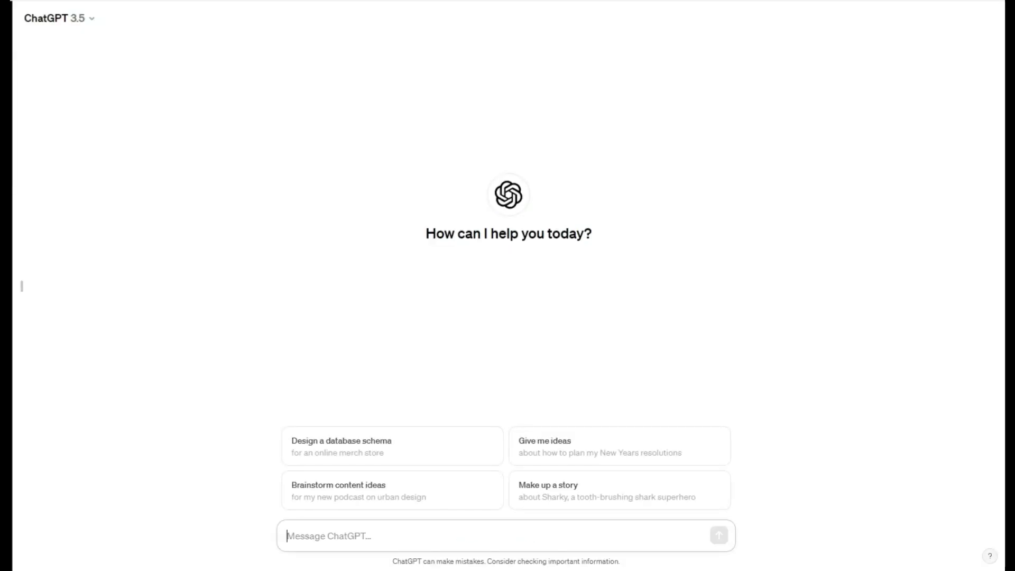
Ask ChatGPT with the prompt "Provide 20 relatively short quotes.".
{"action": "type", "text": "Provide 20 relatively"}
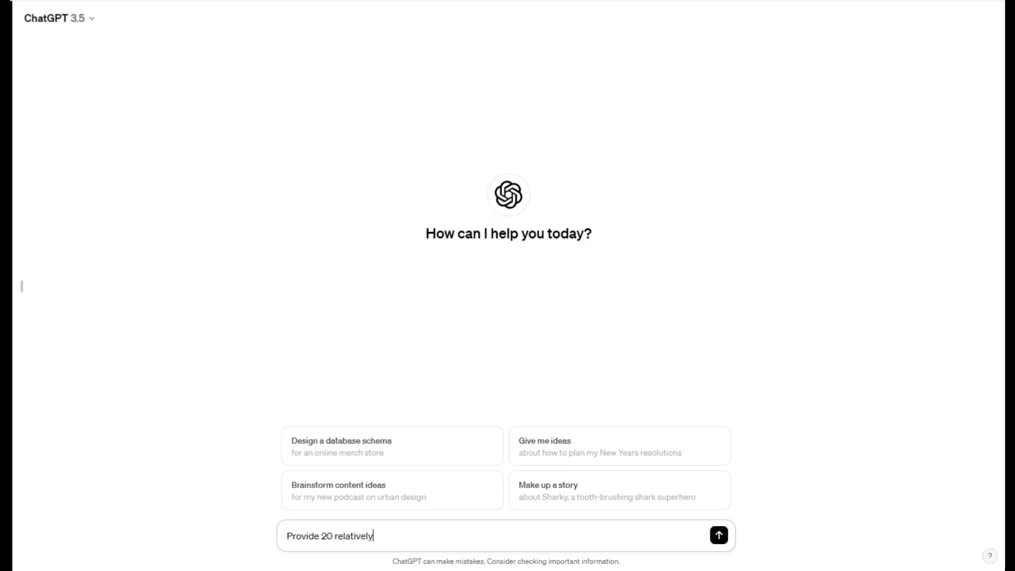
{"action": "type", "text": " short quotes."}
{"action": "key", "text": "Return"}
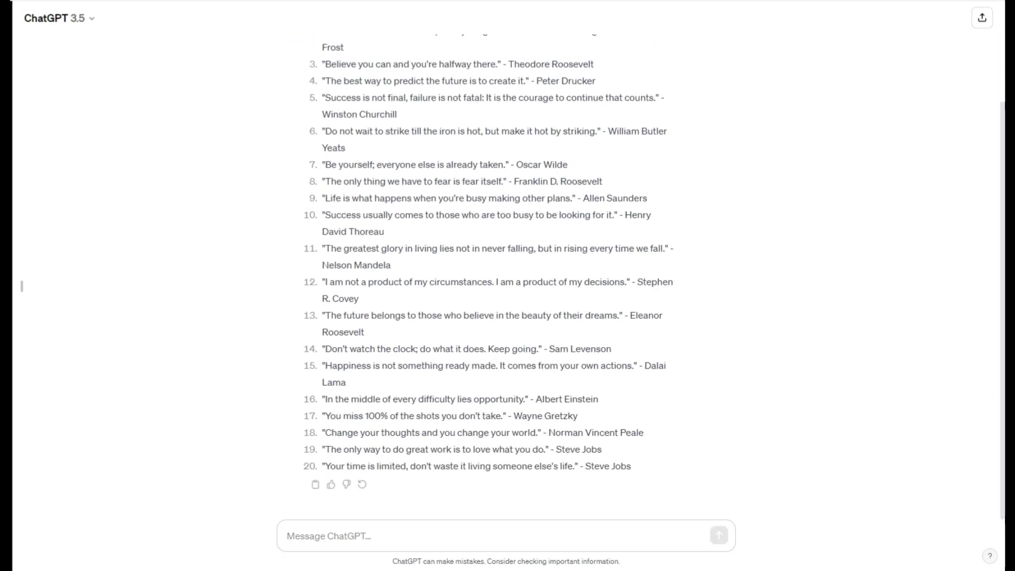
Have ChatGPT add a second part to the quotes to make them more impactful, followed by the prompt "Expand and add third part".
{"action": "type", "text": "Add"}
{"action": "type", "text": " second part too these quotes mak"}
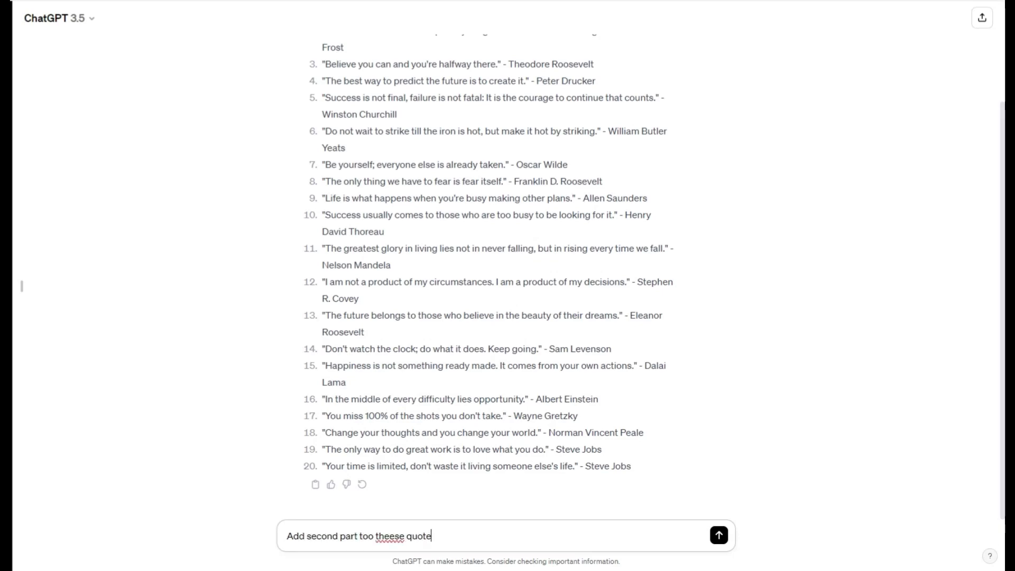
{"action": "type", "text": "e them more impactful."}
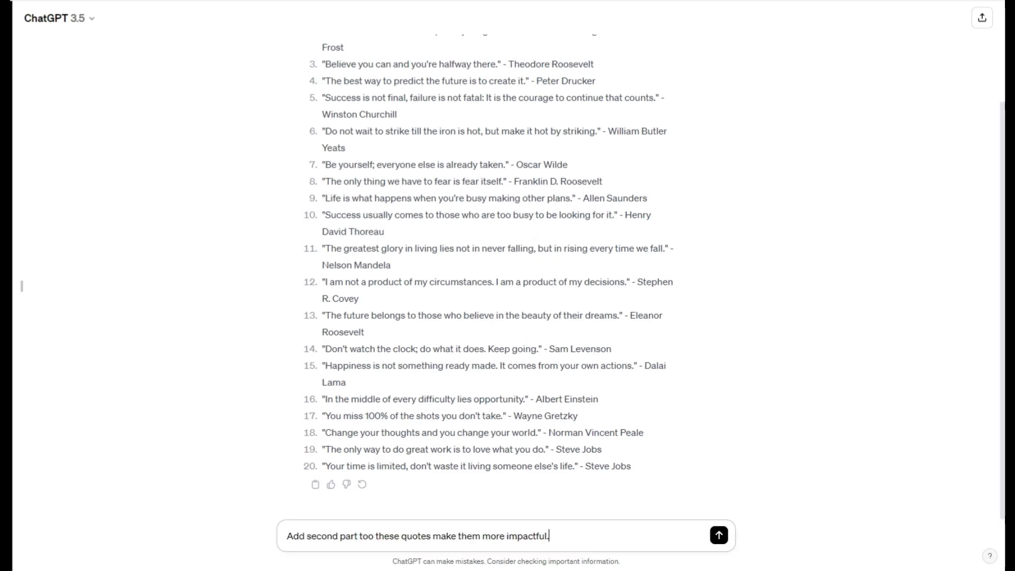
{"action": "key", "text": "Return"}
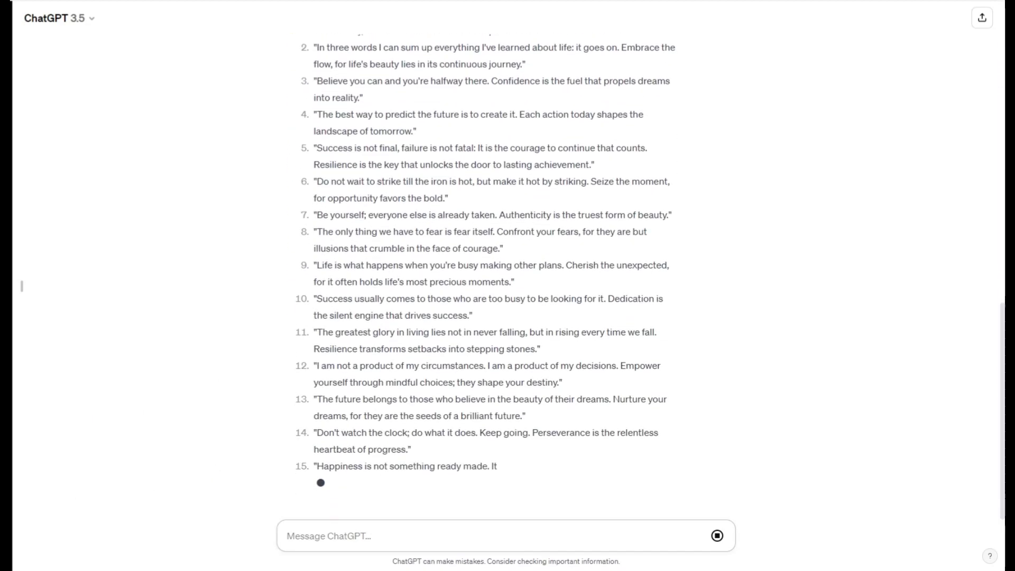
{"action": "type", "text": "Expand and add third part"}
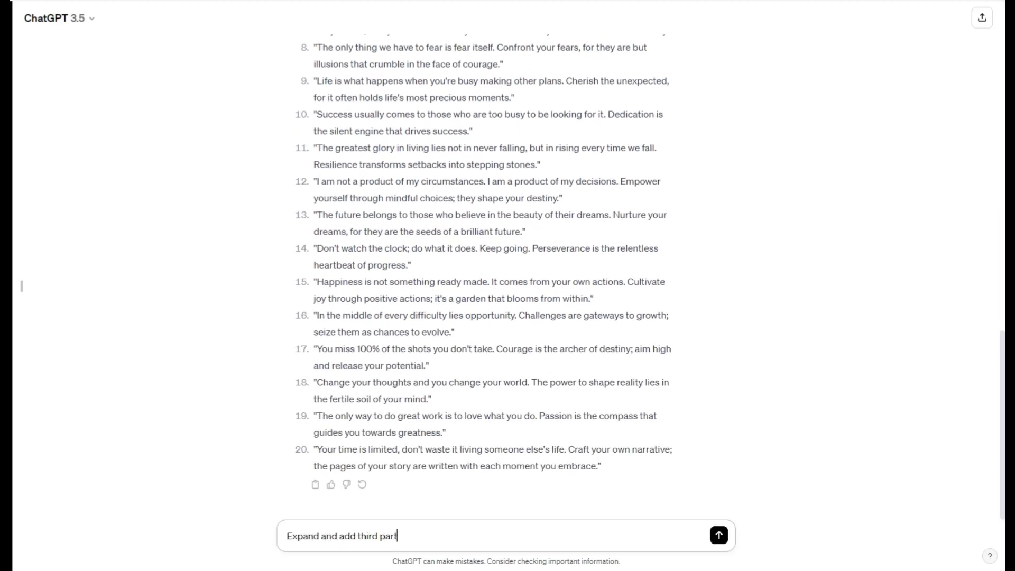
{"action": "key", "text": "Return"}
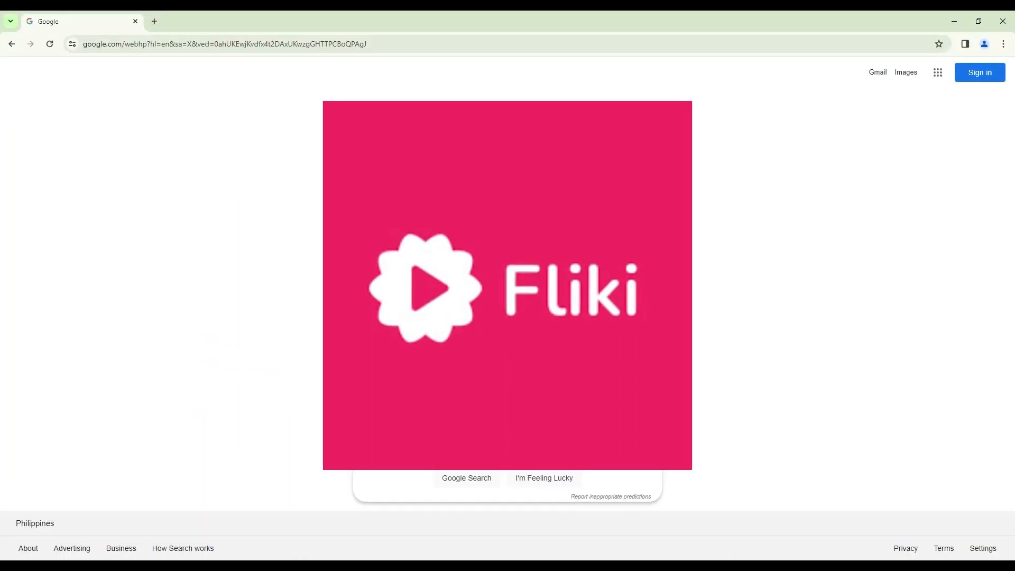
Find Fliki through a Google search, sign in with a Google account and dismiss the tutorials.
{"action": "type", "text": "fliki"}
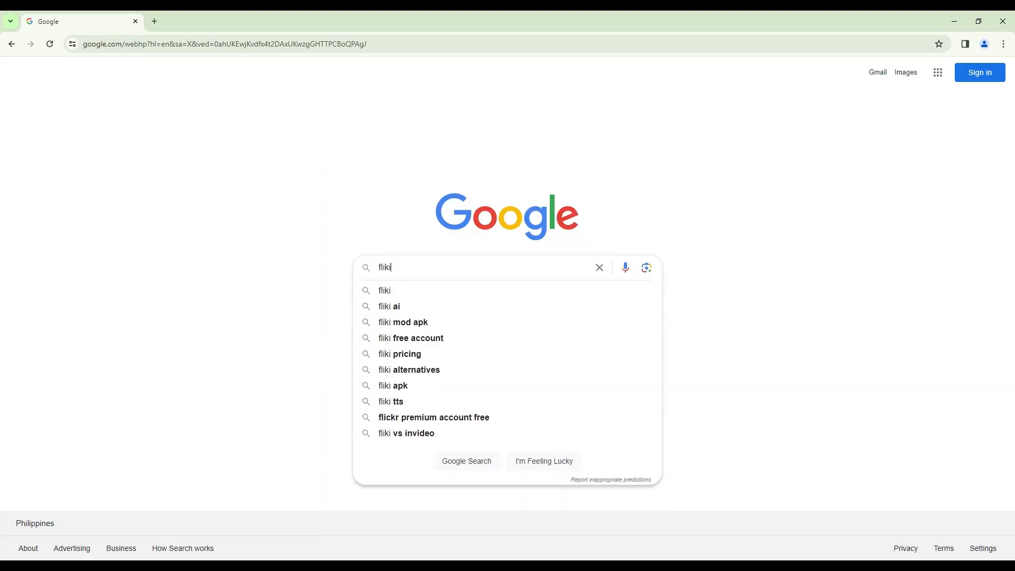
{"action": "key", "text": "Return"}
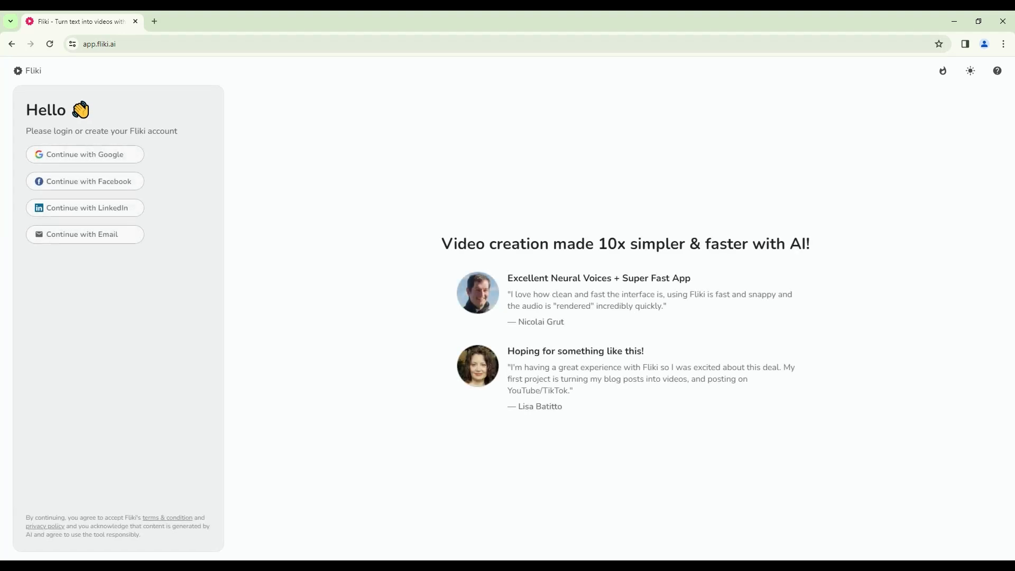
{"action": "left_click", "coordinate": [87, 158]}
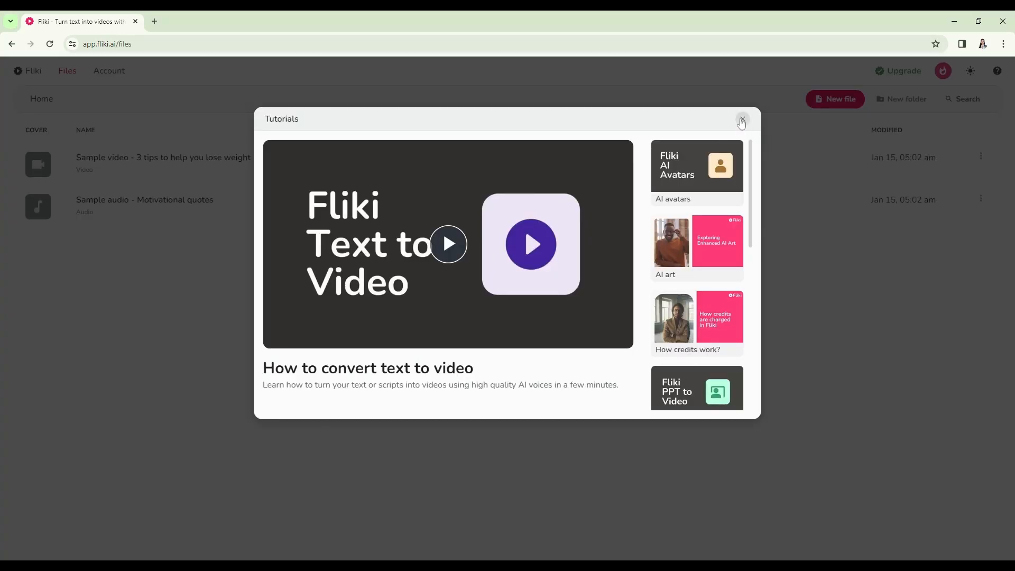
{"action": "left_click", "coordinate": [742, 121]}
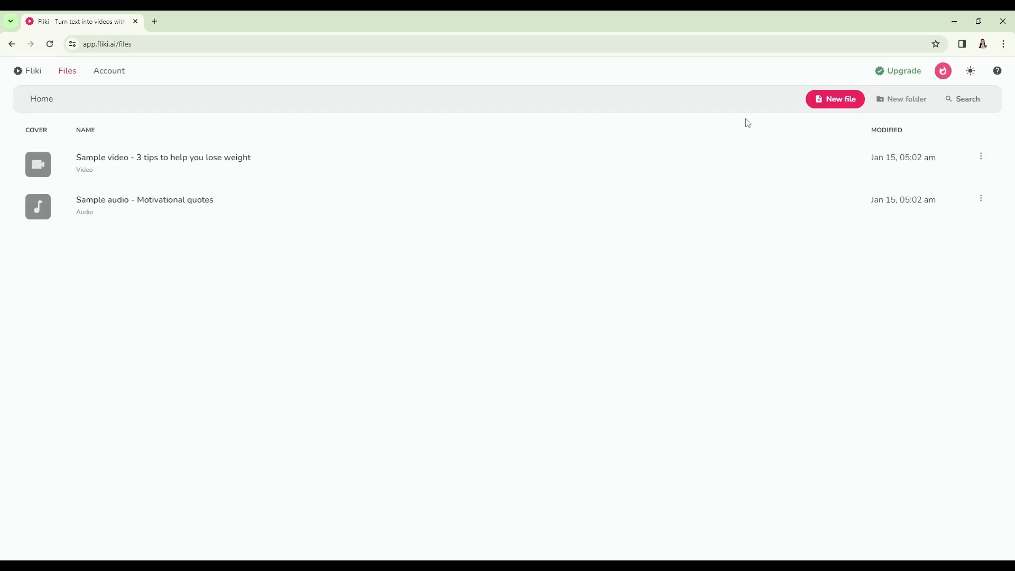
Create a Portrait (9:16) video file named Quotes and generate its scenes from the idea prompt "Motivational" with stock video.
{"action": "left_click", "coordinate": [836, 100]}
{"action": "type", "text": "Quotes"}
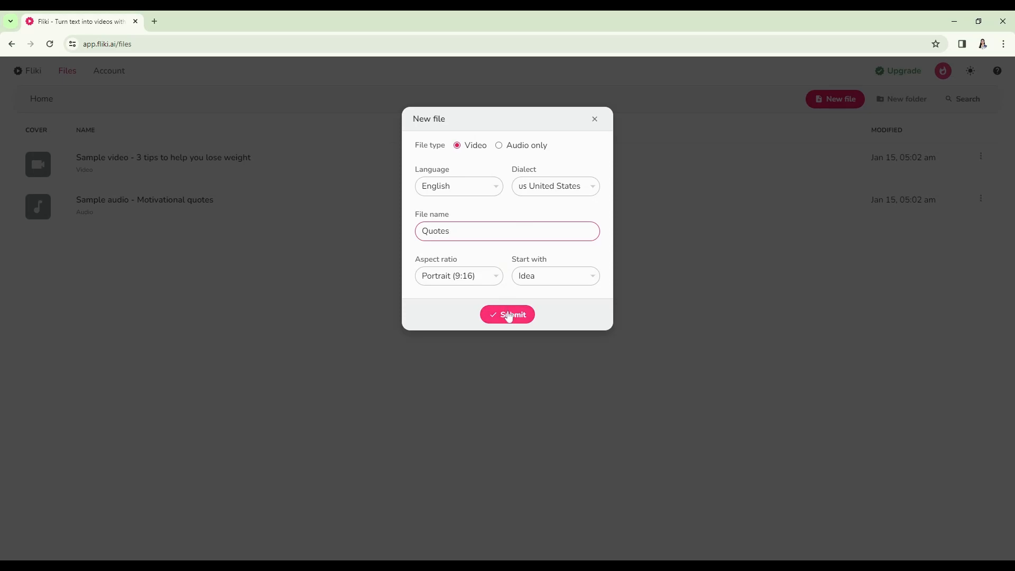
{"action": "left_click", "coordinate": [507, 314]}
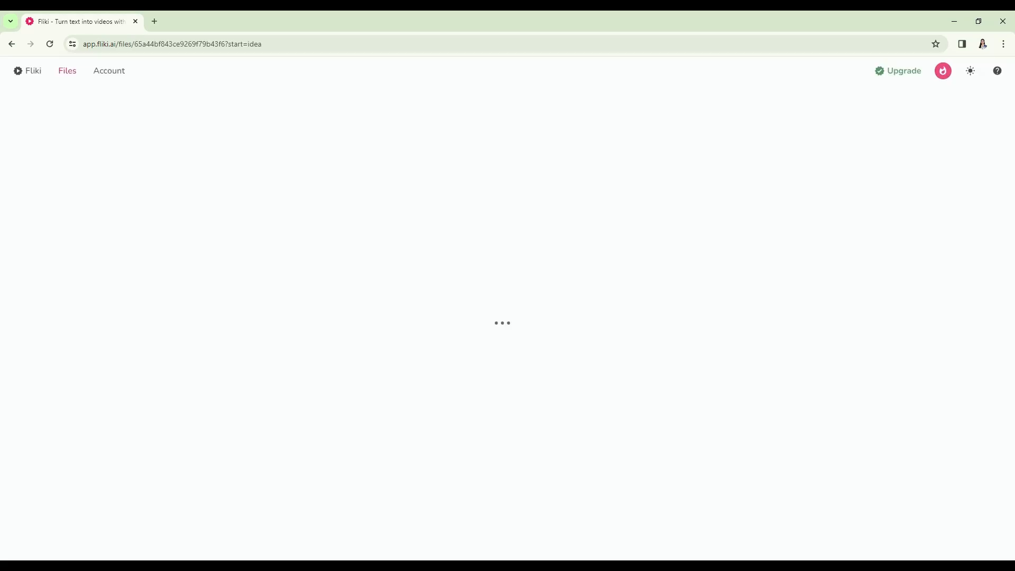
{"action": "type", "text": "Motivational"}
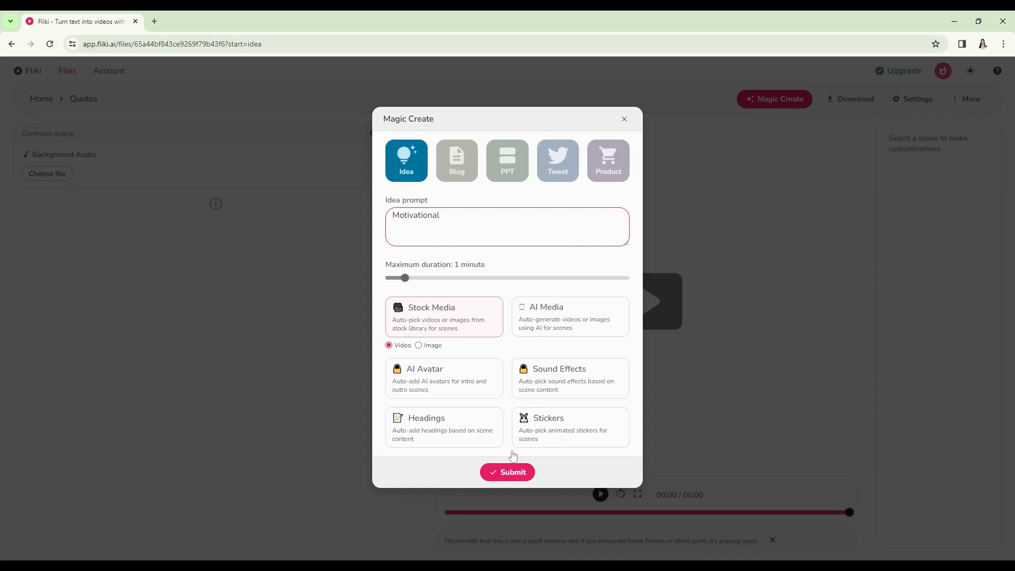
{"action": "left_click", "coordinate": [507, 472]}
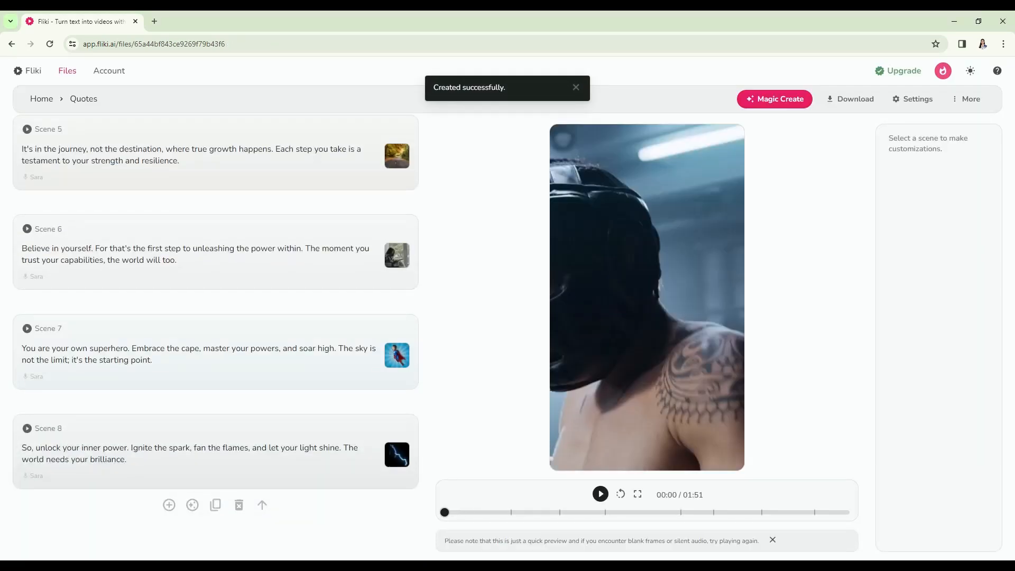
Delete all generated scenes from the Quotes file, confirming each deletion, until only an empty Scene 1 is left.
{"action": "left_click", "coordinate": [239, 505]}
{"action": "left_click", "coordinate": [482, 150]}
{"action": "left_click", "coordinate": [238, 492]}
{"action": "left_click", "coordinate": [483, 150]}
{"action": "left_click", "coordinate": [239, 393]}
{"action": "left_click", "coordinate": [482, 150]}
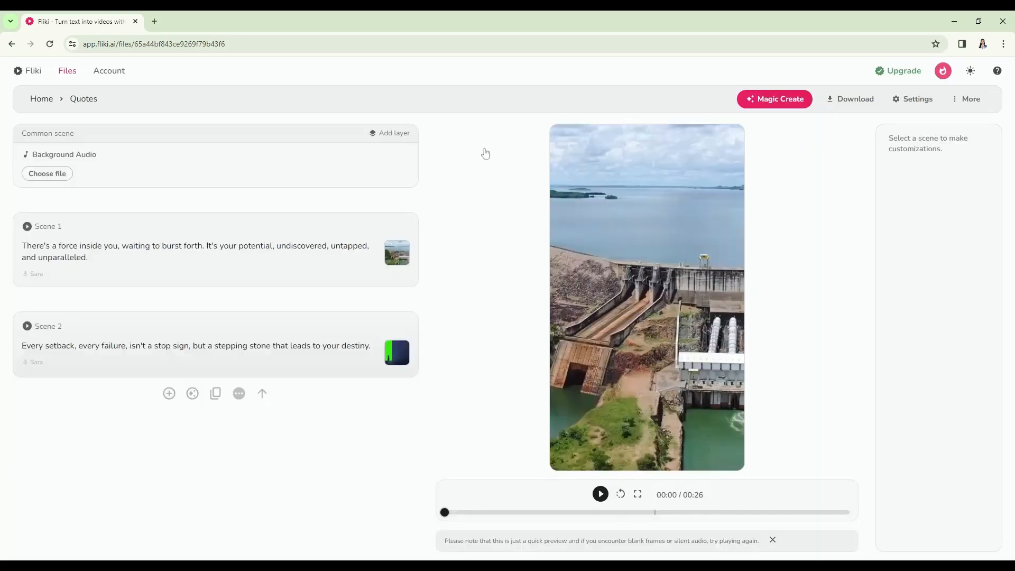
{"action": "left_click", "coordinate": [249, 302]}
{"action": "left_click", "coordinate": [482, 150]}
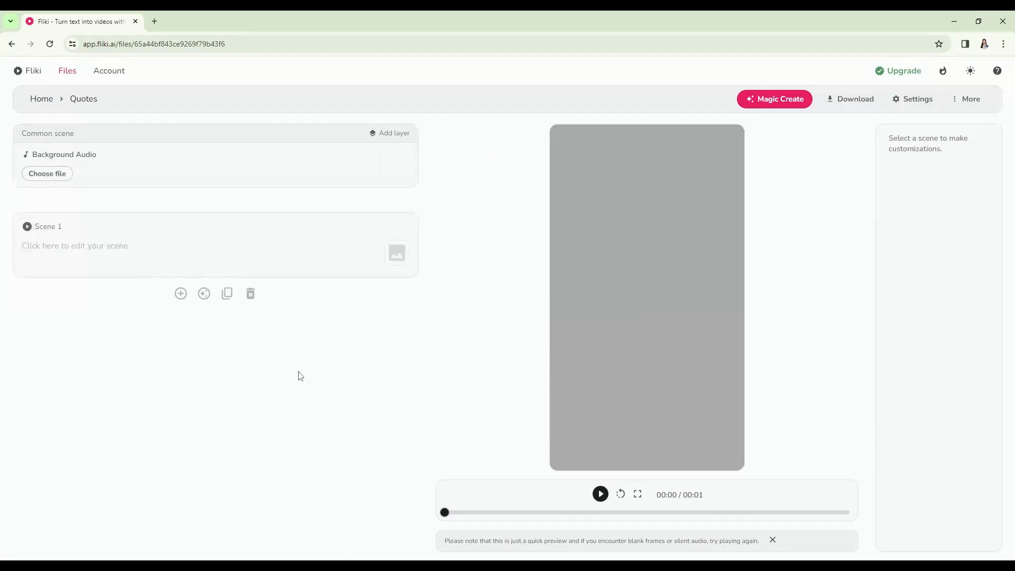
Enter the quote "The only limit to our realization of tomorrow..." in Scene 1 and add Scene 2 with "In three words I can sum up everything...".
{"action": "left_click", "coordinate": [121, 253]}
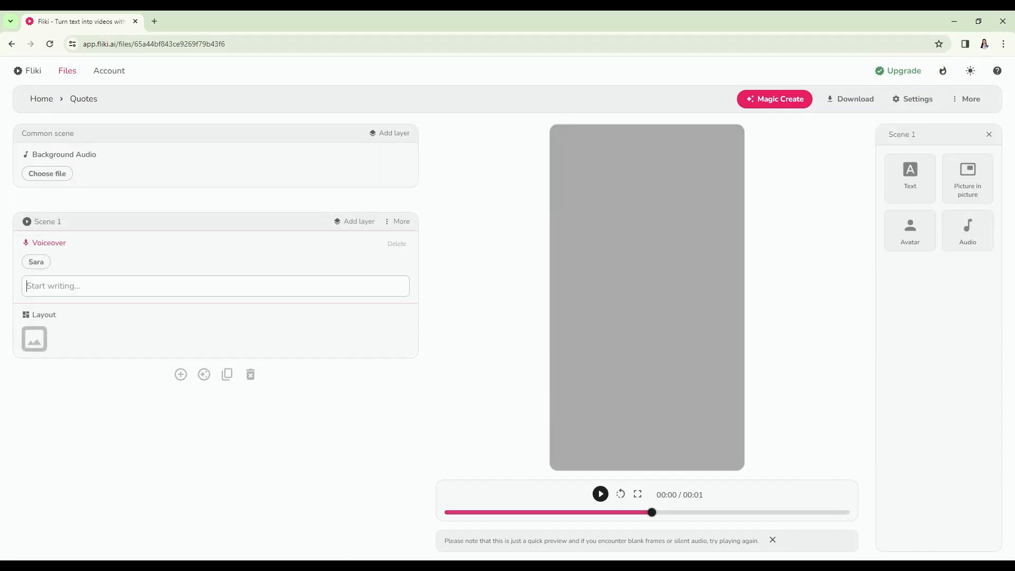
{"action": "type", "text": "\"The only limit to our realization of tomorrow will be our doubts of today. Embrace uncertainty, for it is the canvas of endless possibilities. The journey is as important as the destination; relish each step, for they contribute to the masterpiece of your life.\""}
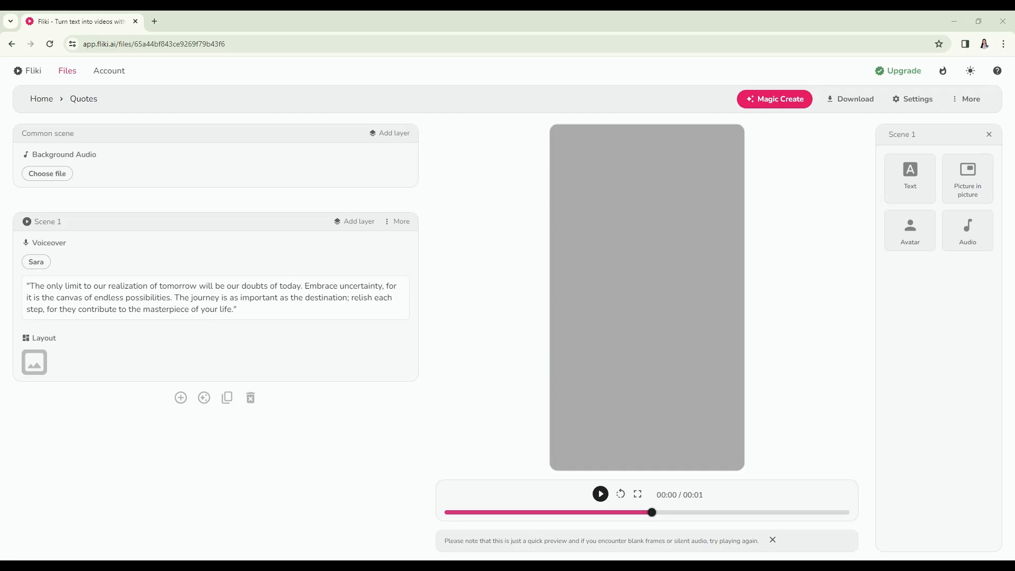
{"action": "left_click", "coordinate": [182, 401]}
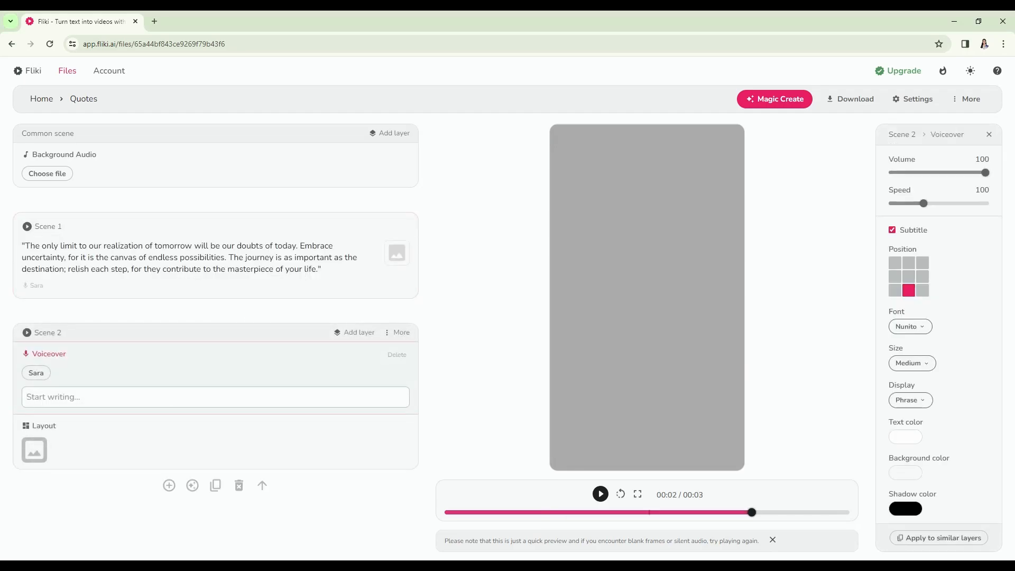
{"action": "type", "text": "\"In three words I can sum up everything I've learned about life: it goes on. Embrace the flow, for life's beauty lies in its continuous journey. Every twist and turn holds lessons; let the current of experience shape the person you are meant to become.\""}
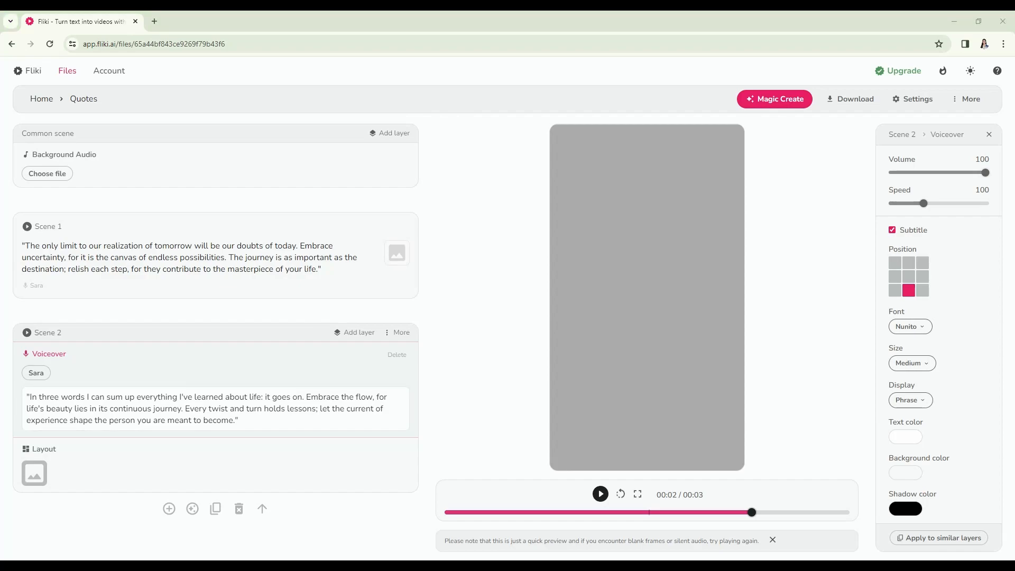
Search the stock videos for "motivational" and give Scene 1 the drone clip of the sea from a jetty at sunset.
{"action": "left_click", "coordinate": [397, 255]}
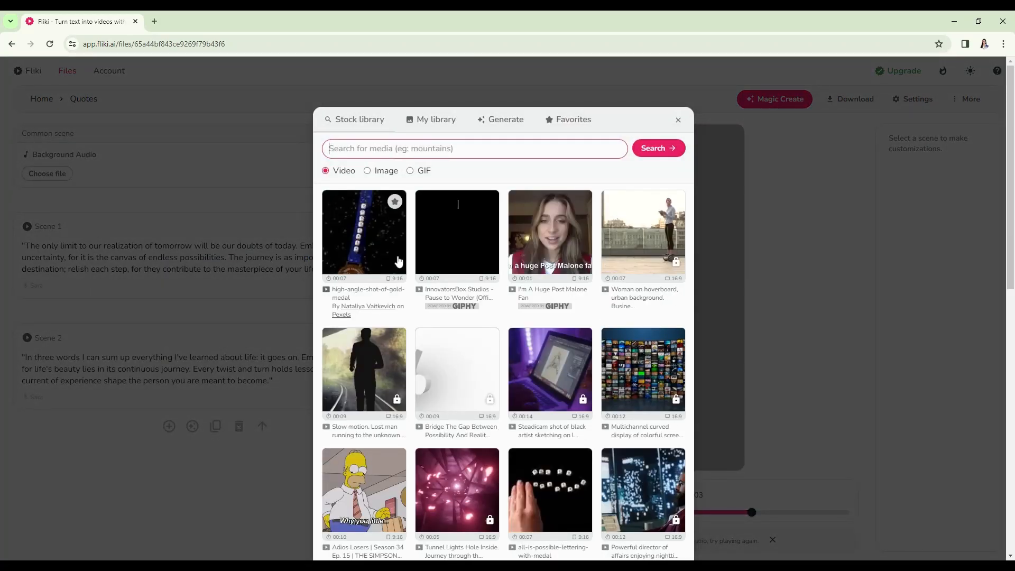
{"action": "type", "text": "mo"}
{"action": "scroll", "coordinate": [458, 317], "scroll_direction": "down", "scroll_amount": 5}
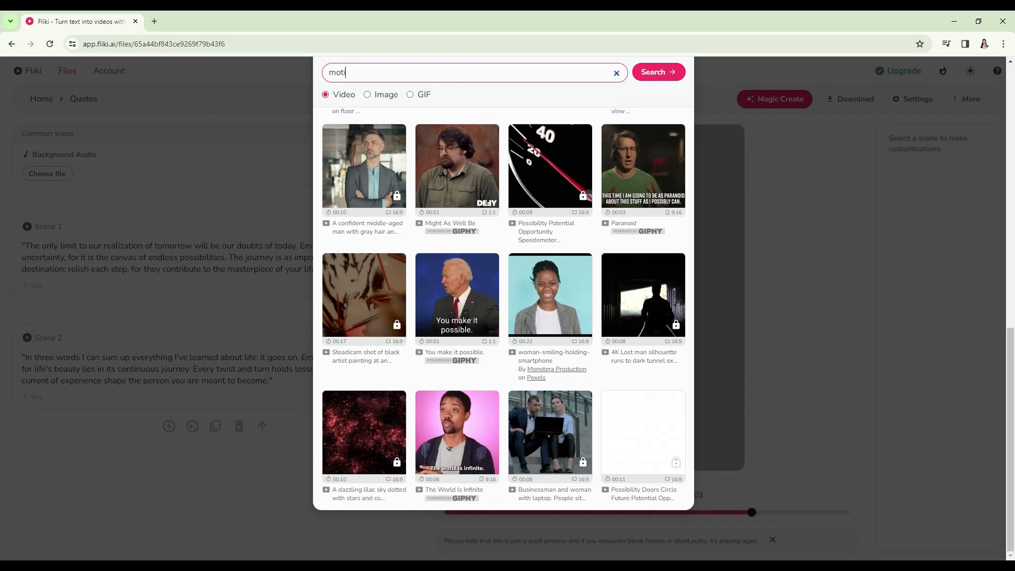
{"action": "type", "text": "tivational"}
{"action": "key", "text": "Return"}
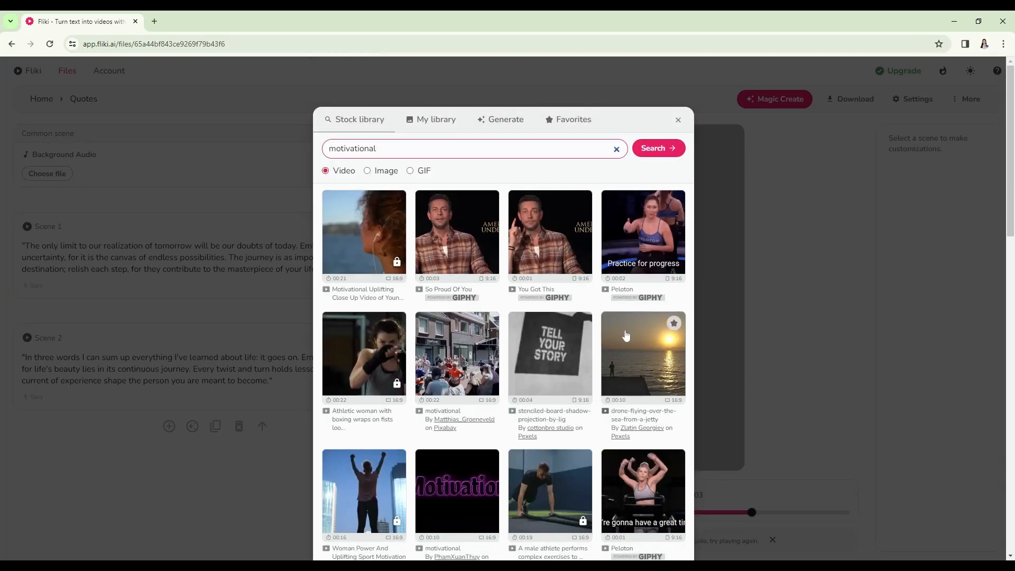
{"action": "left_click", "coordinate": [625, 336]}
Give Scene 2 a stock video of a person standing outdoors, picked from the suggested clips.
{"action": "left_click", "coordinate": [395, 364]}
{"action": "scroll", "coordinate": [606, 428], "scroll_direction": "down", "scroll_amount": 5}
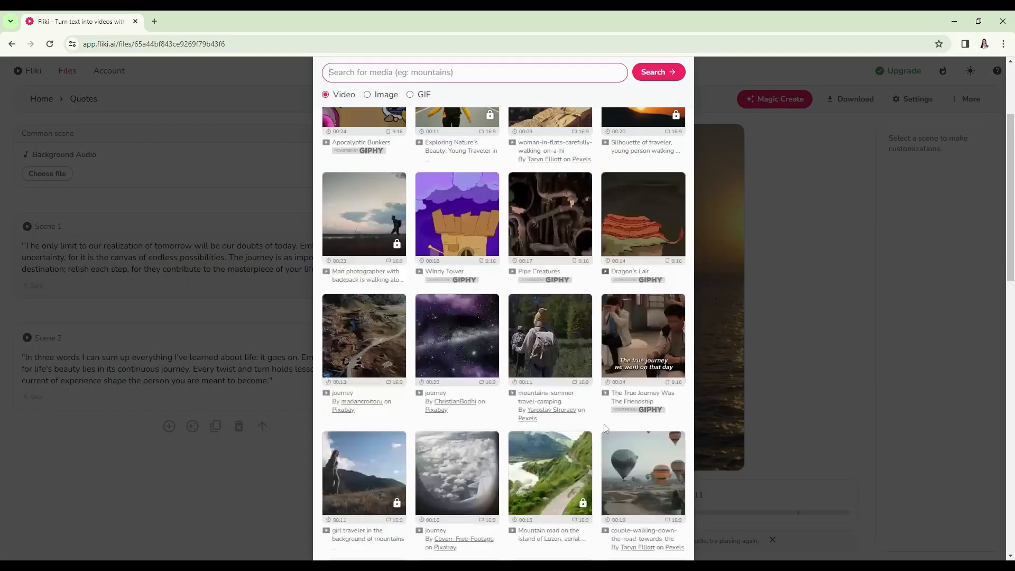
{"action": "scroll", "coordinate": [365, 312], "scroll_direction": "down", "scroll_amount": 3}
{"action": "scroll", "coordinate": [364, 311], "scroll_direction": "down", "scroll_amount": 3}
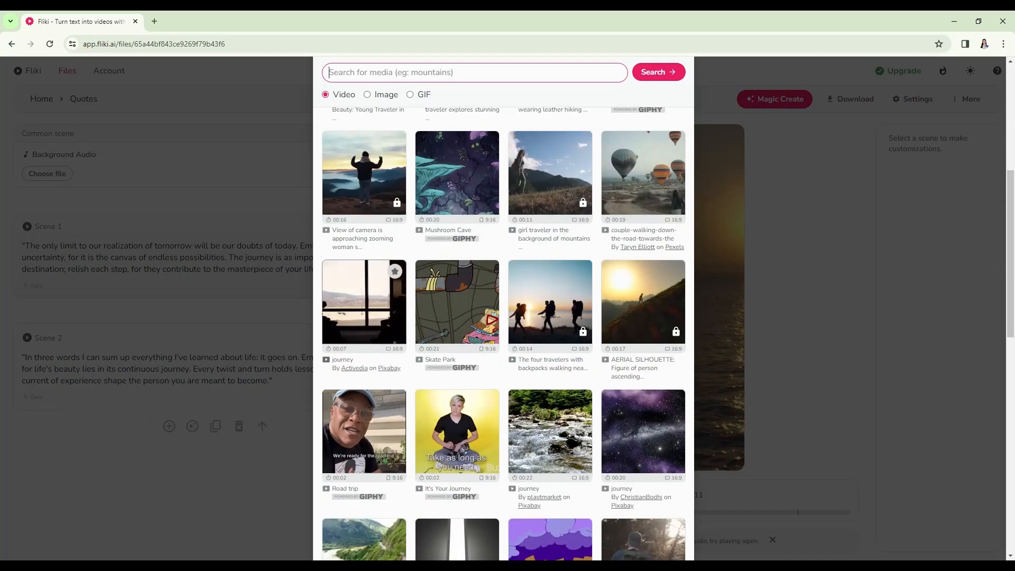
{"action": "scroll", "coordinate": [365, 306], "scroll_direction": "down", "scroll_amount": 8}
{"action": "left_click", "coordinate": [447, 412]}
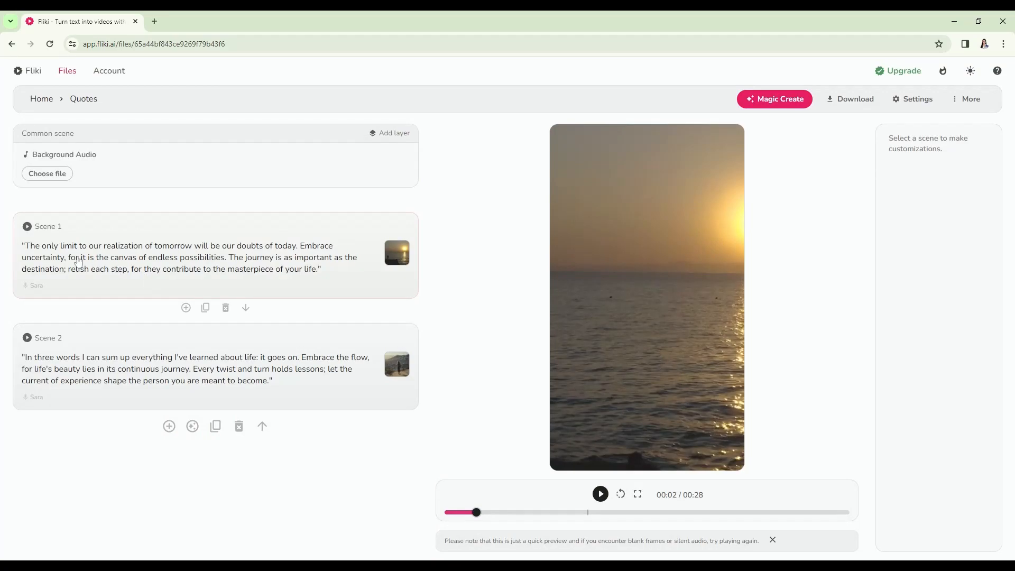
Change the voice of Scene 1's voiceover to the standard voice Joey.
{"action": "left_click", "coordinate": [79, 265]}
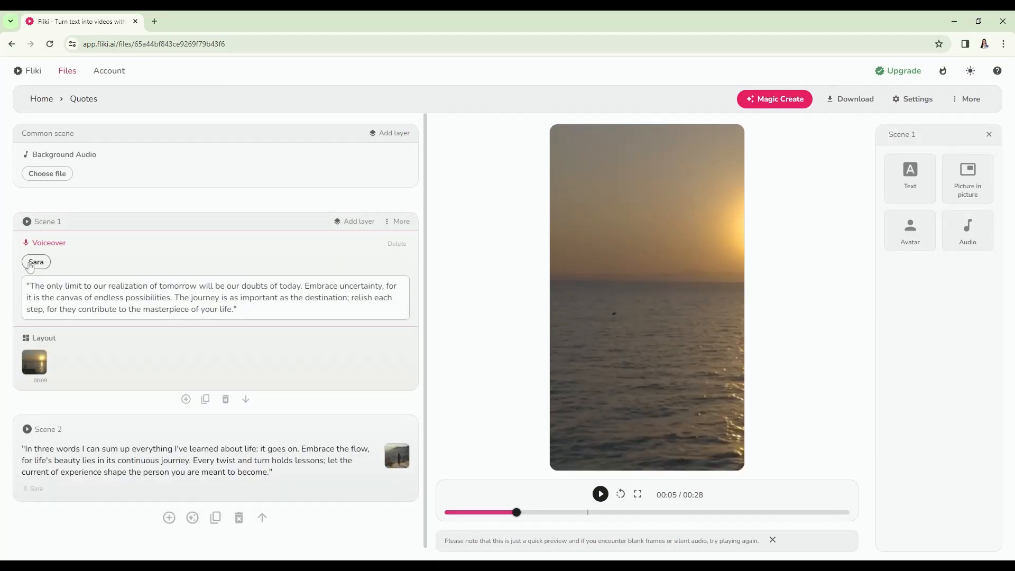
{"action": "left_click", "coordinate": [32, 263]}
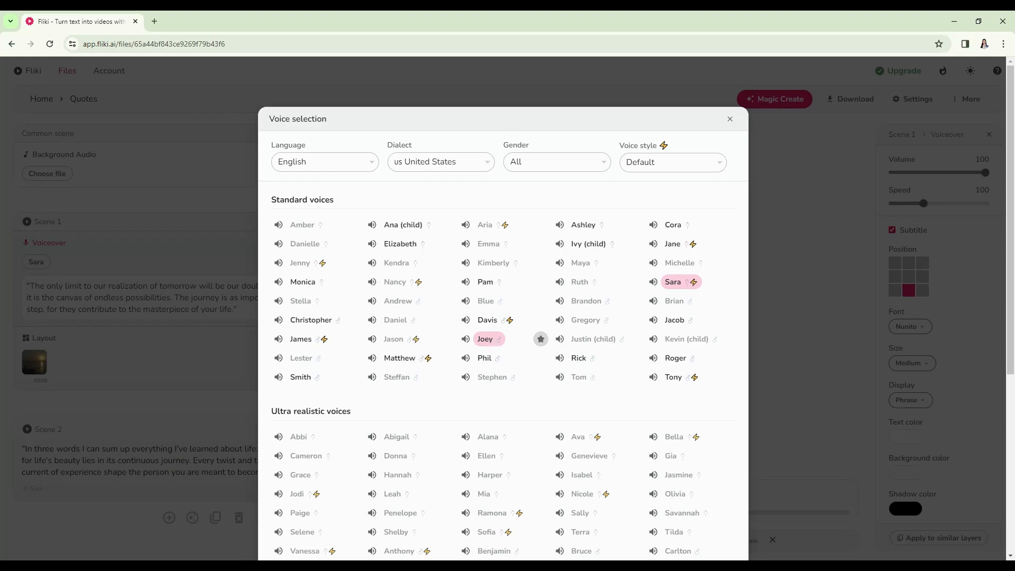
{"action": "left_click", "coordinate": [485, 339]}
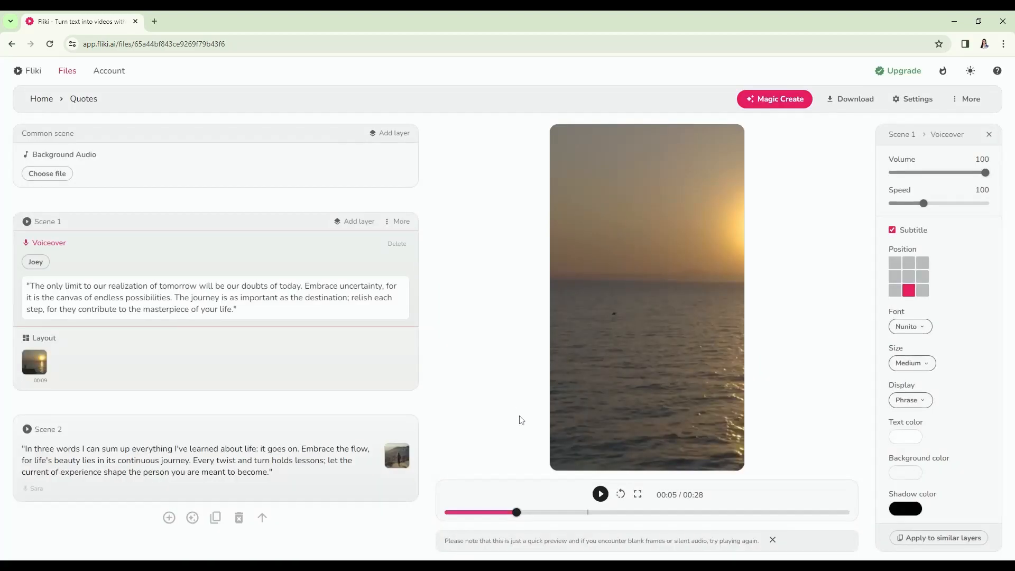
{"action": "left_click", "coordinate": [35, 262]}
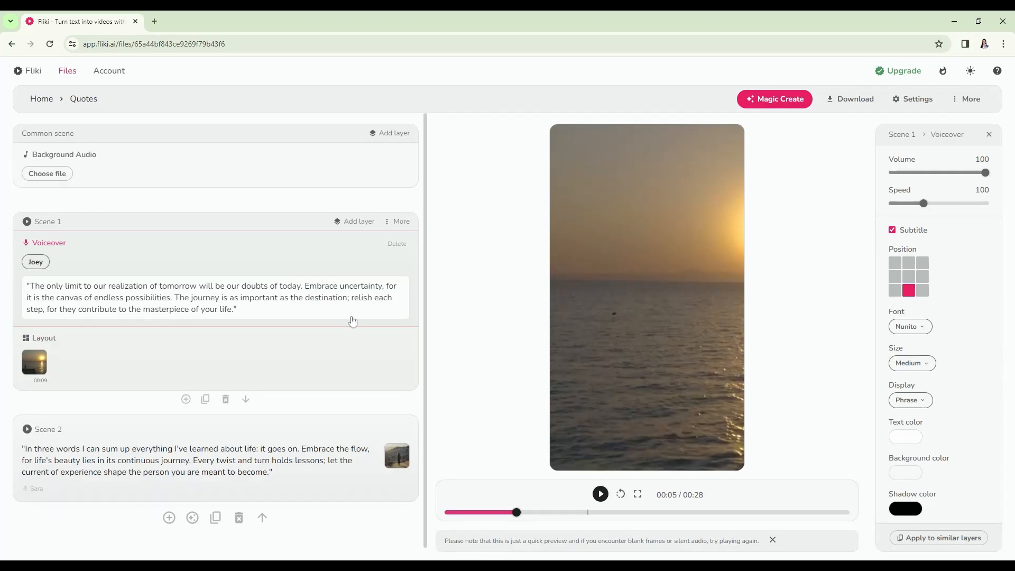
Apply the Joey voice to all the voiceovers in the video.
{"action": "scroll", "coordinate": [555, 400], "scroll_direction": "down", "scroll_amount": 5}
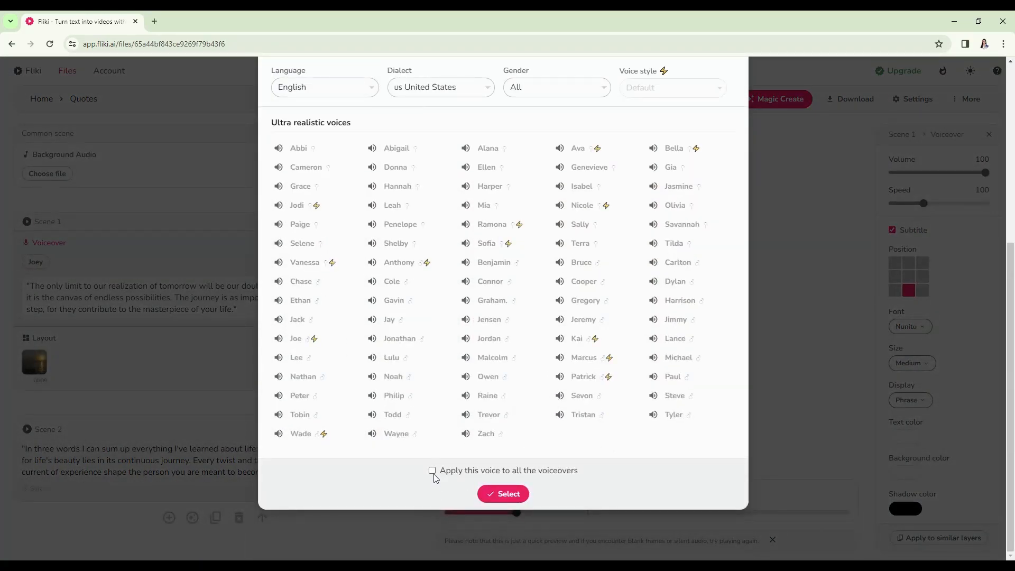
{"action": "left_click", "coordinate": [517, 497]}
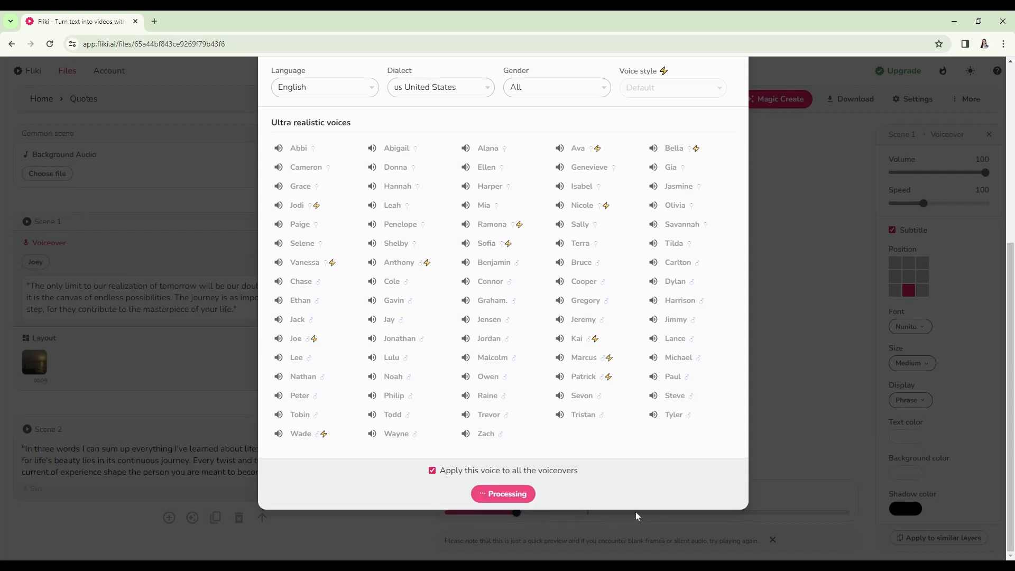
{"action": "scroll", "coordinate": [163, 384], "scroll_direction": "down", "scroll_amount": 1}
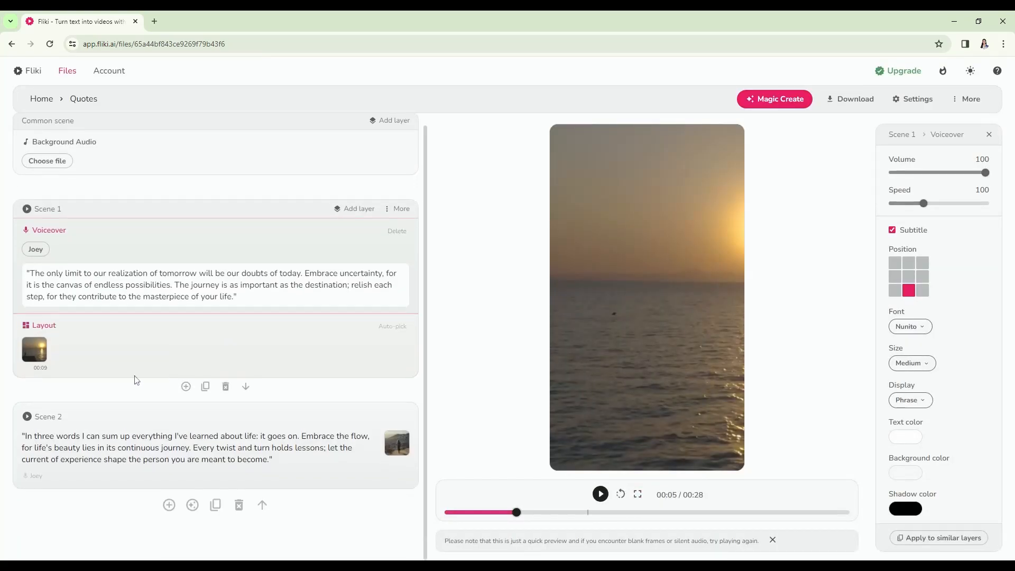
{"action": "left_click", "coordinate": [59, 464]}
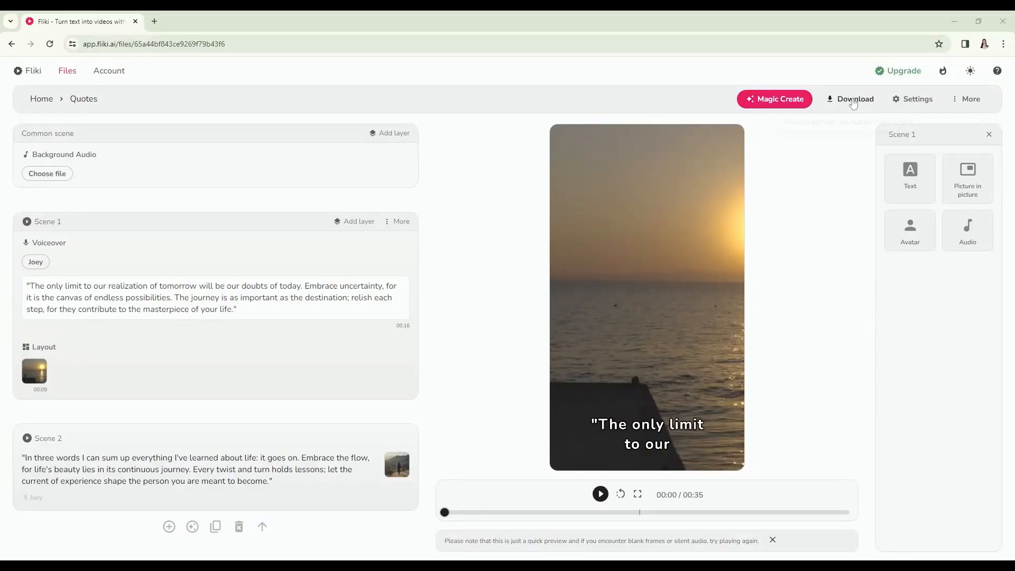
Start a new export of the Quotes video and download the exported file.
{"action": "left_click", "coordinate": [852, 101]}
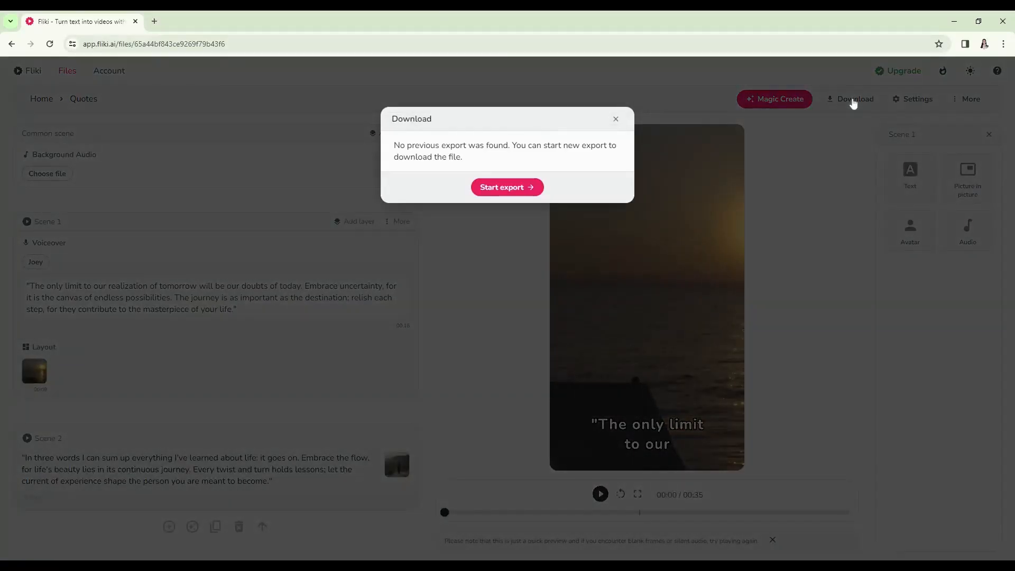
{"action": "left_click", "coordinate": [510, 189]}
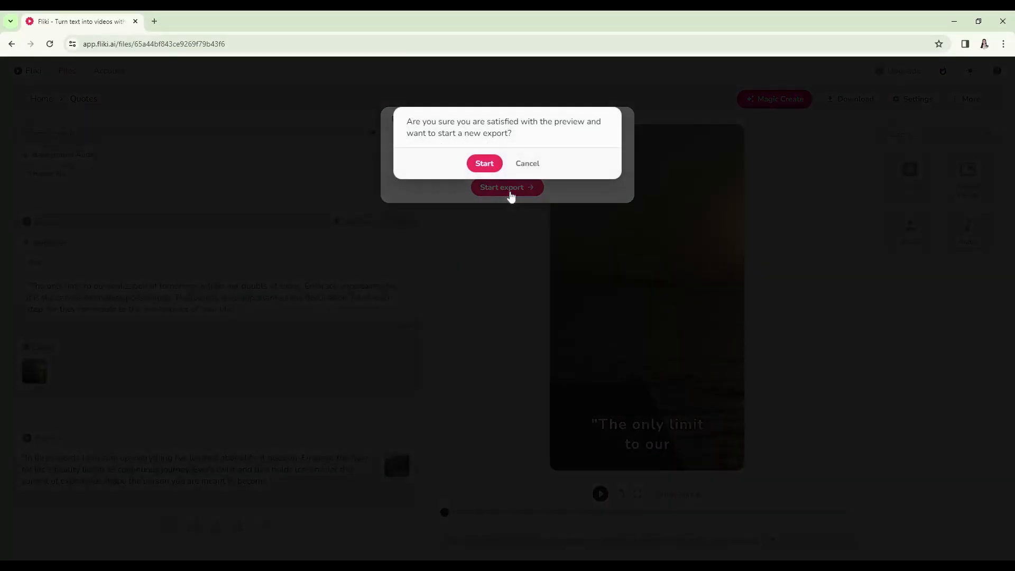
{"action": "left_click", "coordinate": [484, 163]}
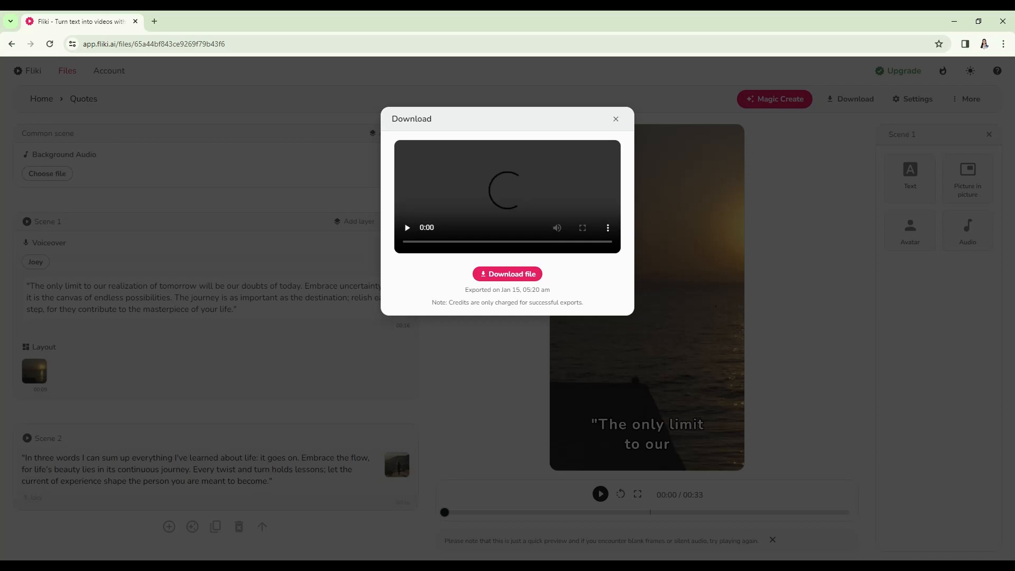
{"action": "left_click", "coordinate": [494, 415]}
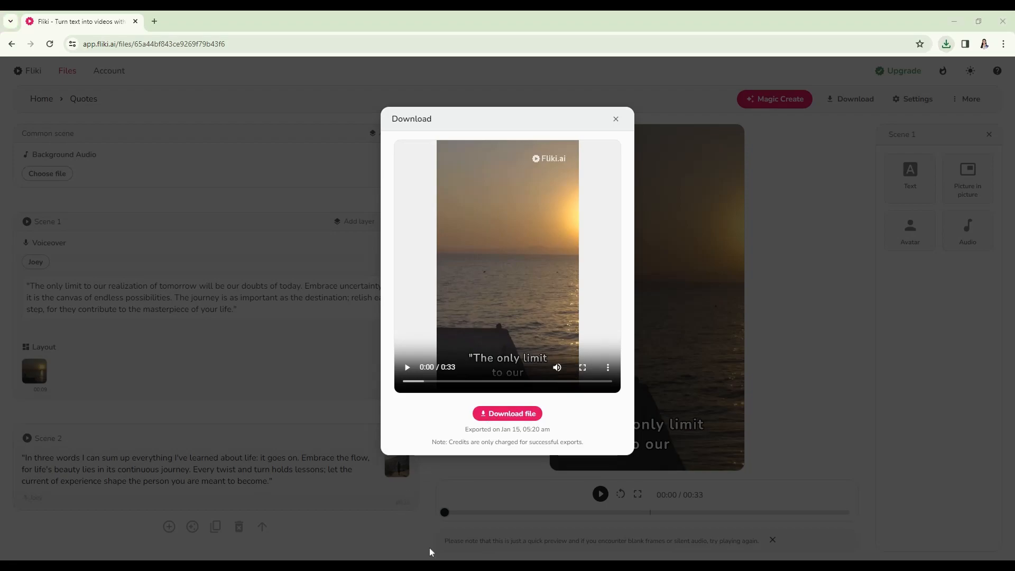
Open the CapCut website in a new browser tab, accept the privacy policy notice and start signing in.
{"action": "key", "text": "ctrl+t"}
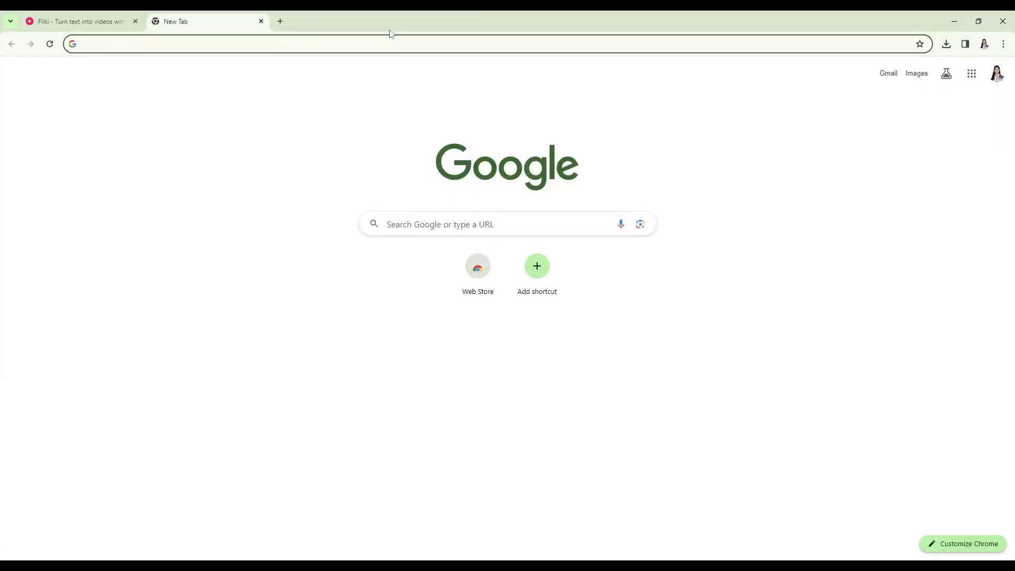
{"action": "type", "text": "capcut"}
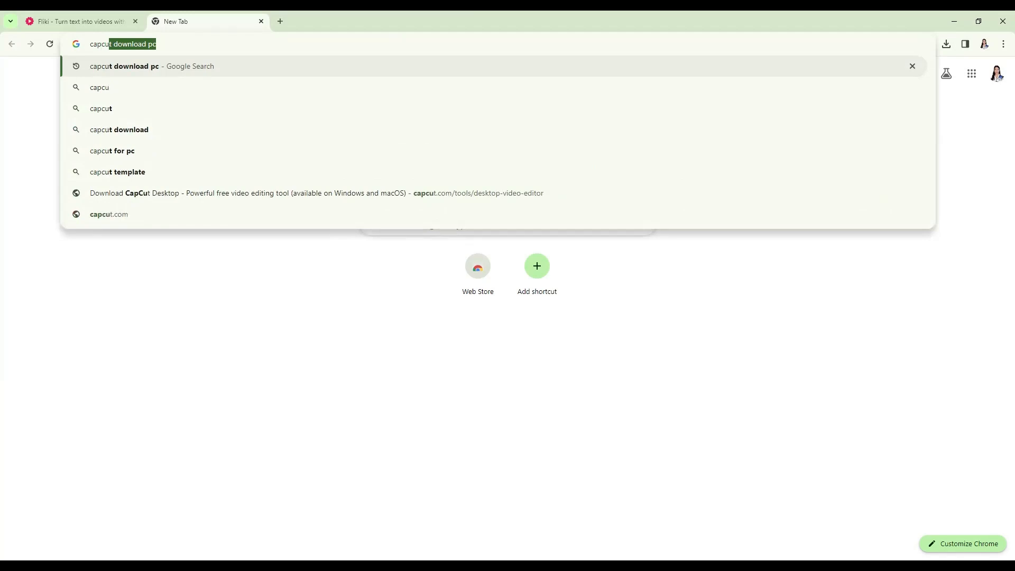
{"action": "key", "text": "Return"}
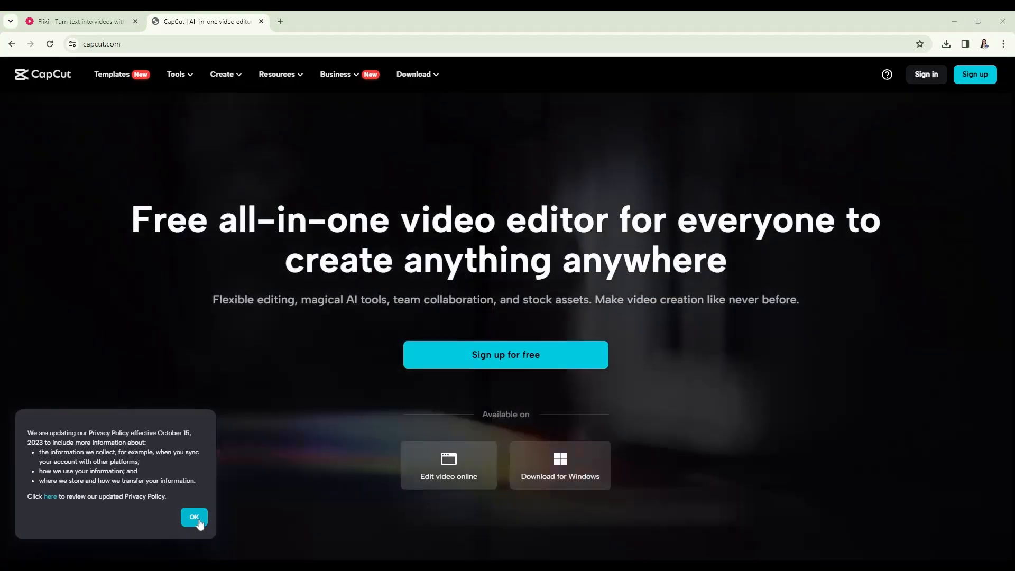
{"action": "left_click", "coordinate": [199, 522]}
{"action": "left_click", "coordinate": [933, 76]}
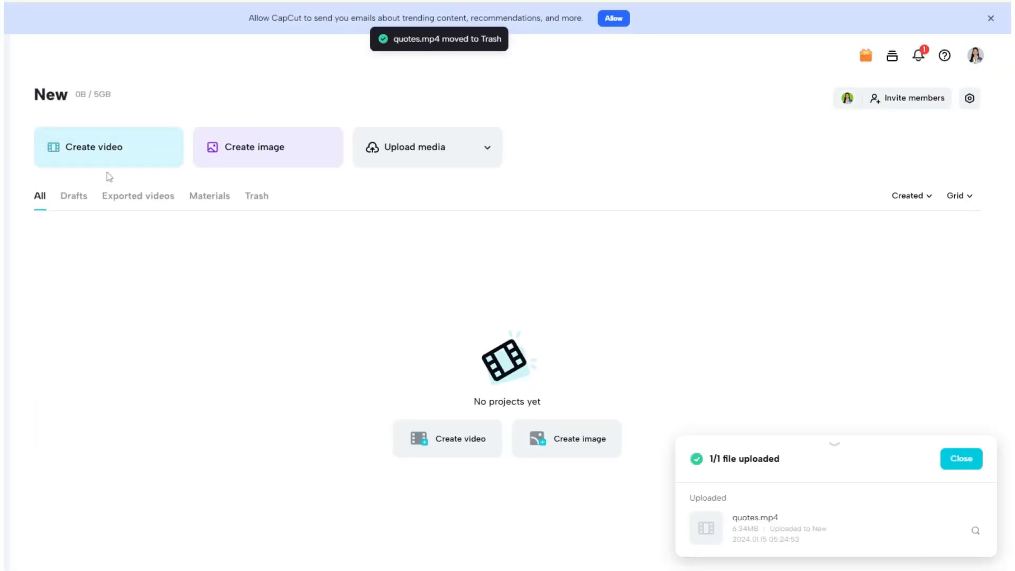
Create a new video project with the 9:16 aspect ratio and upload quotes.mp4 from the device, dismissing the hints.
{"action": "left_click", "coordinate": [116, 147]}
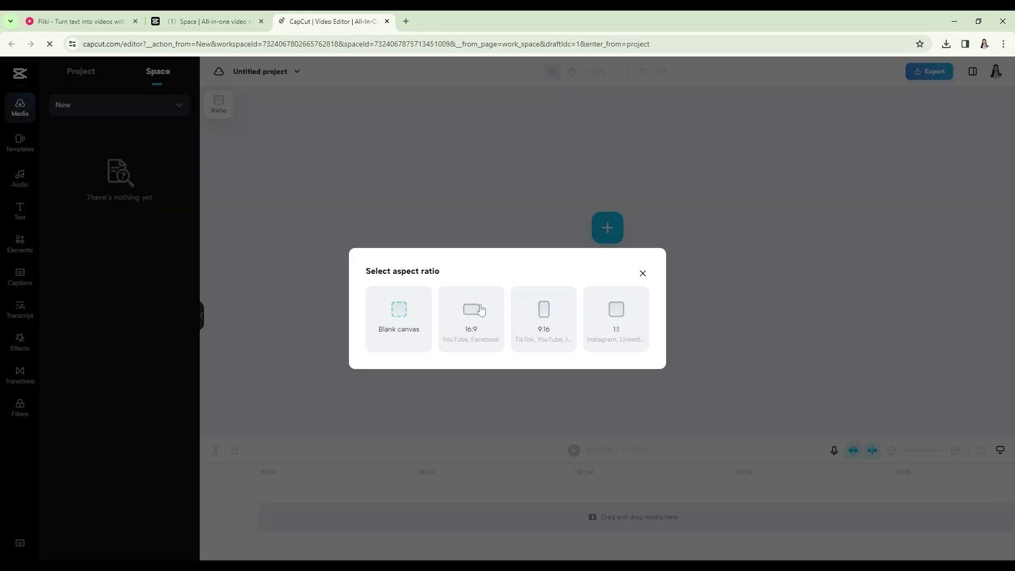
{"action": "left_click", "coordinate": [552, 335]}
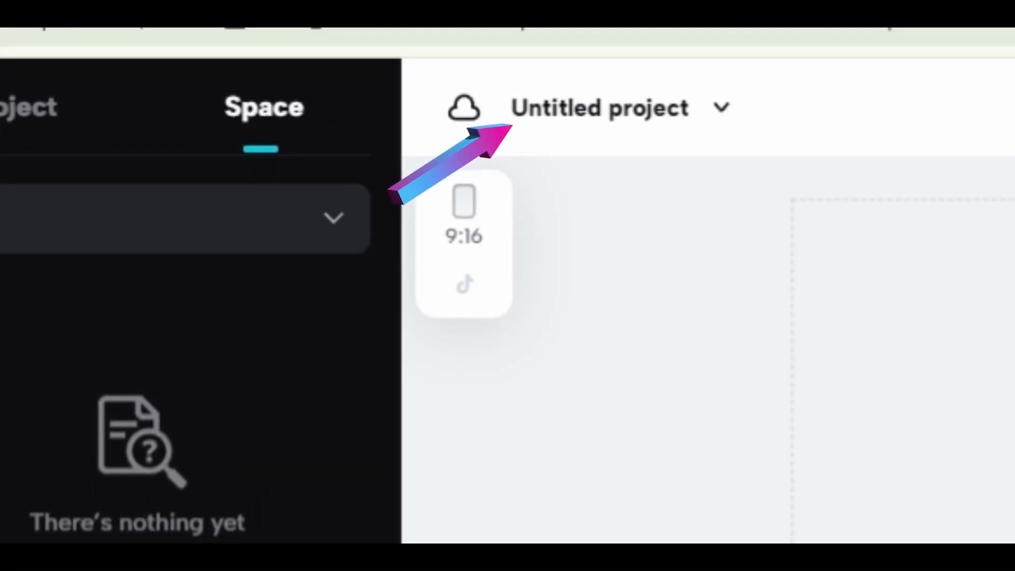
{"action": "mouse_move", "coordinate": [26, 242]}
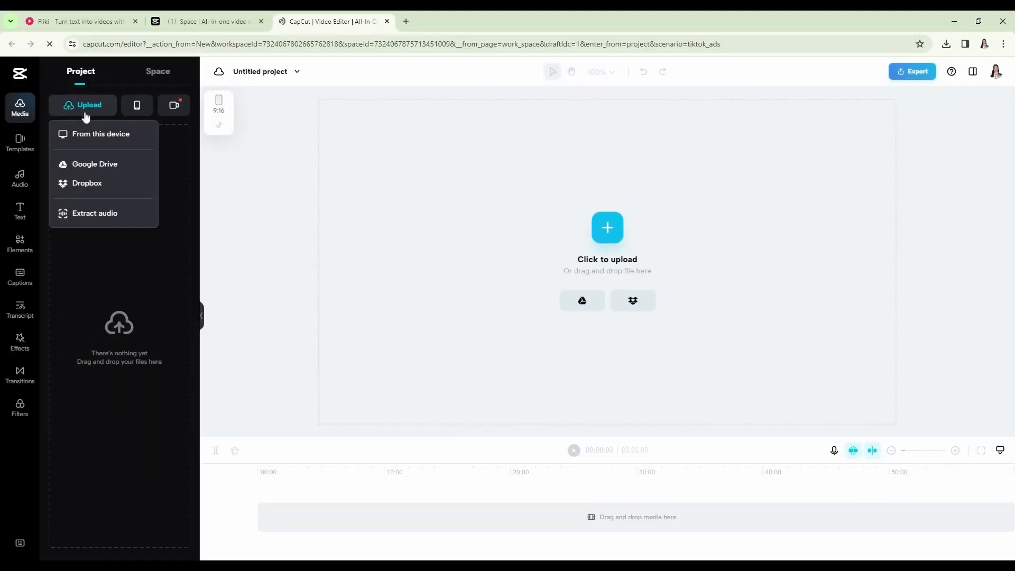
{"action": "left_click", "coordinate": [98, 135]}
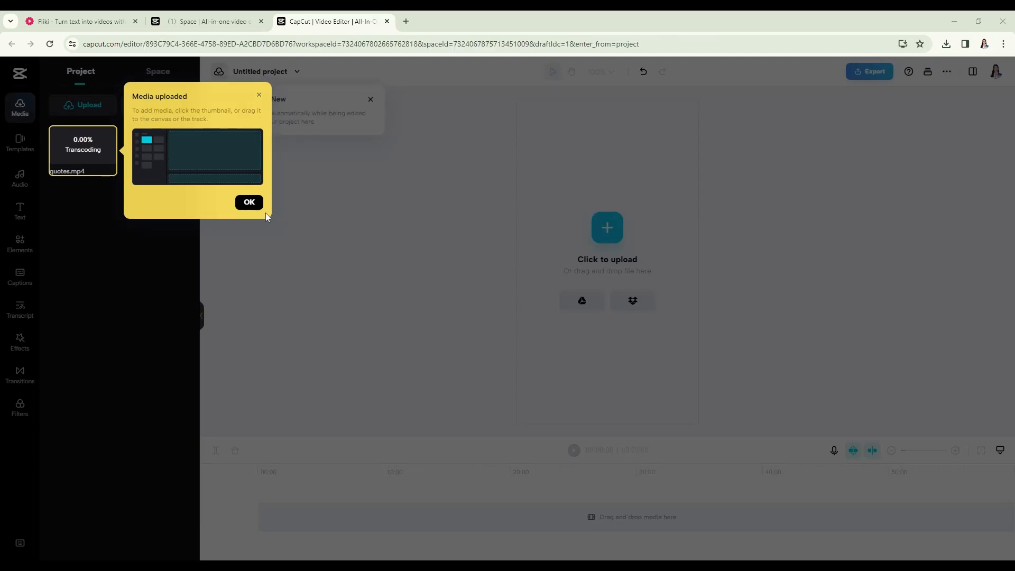
{"action": "left_click", "coordinate": [251, 203]}
{"action": "left_click", "coordinate": [370, 100]}
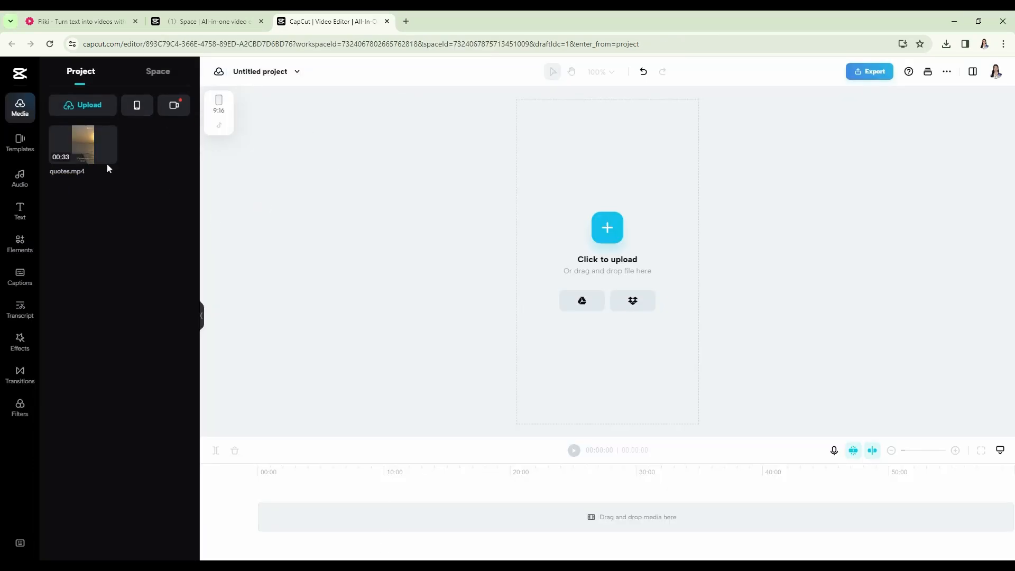
Add the quotes.mp4 clip to the start of the timeline and deselect it.
{"action": "left_click", "coordinate": [64, 104]}
{"action": "left_click", "coordinate": [954, 209]}
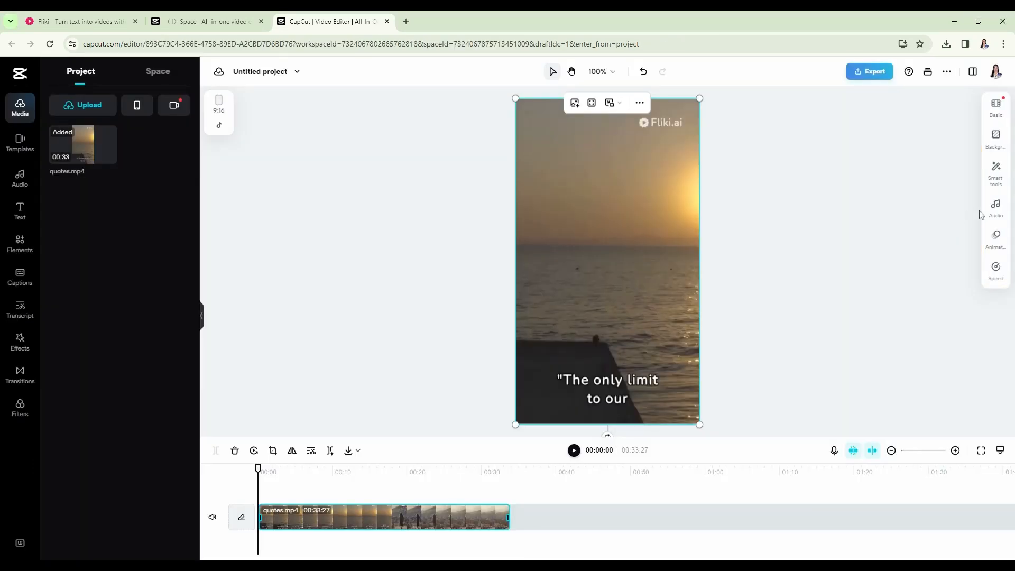
{"action": "left_click", "coordinate": [825, 311]}
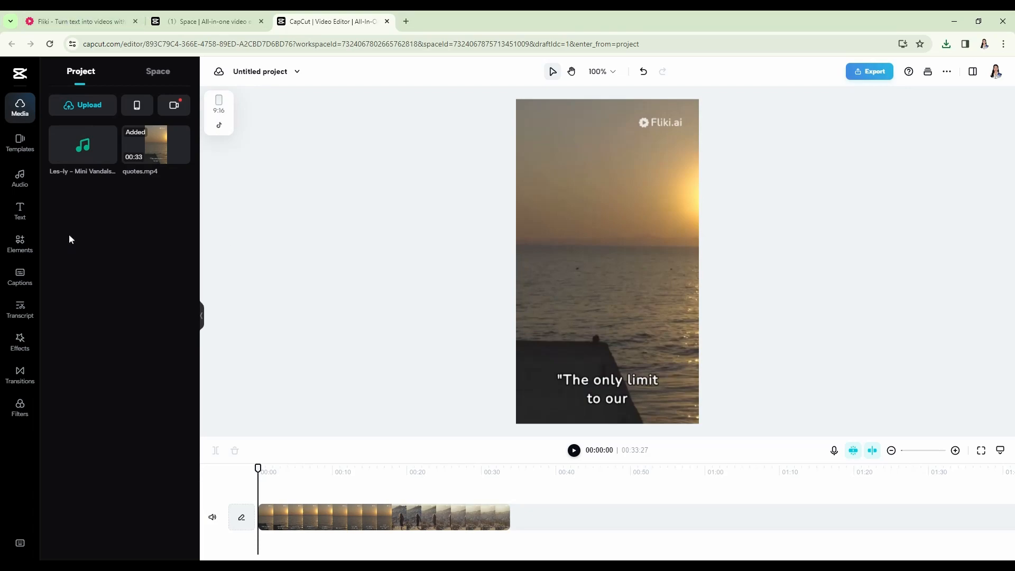
Add the Les-ly - Mini Vandals music beneath the video from the timeline's start and match its end to the clip's end.
{"action": "left_click_drag", "start_coordinate": [82, 145], "coordinate": [271, 550]}
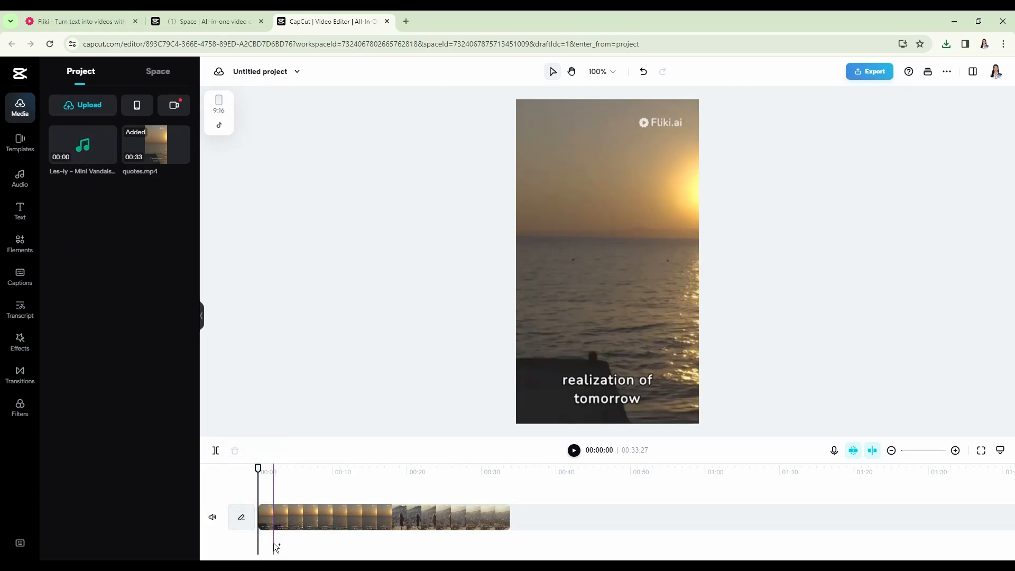
{"action": "left_click", "coordinate": [82, 147]}
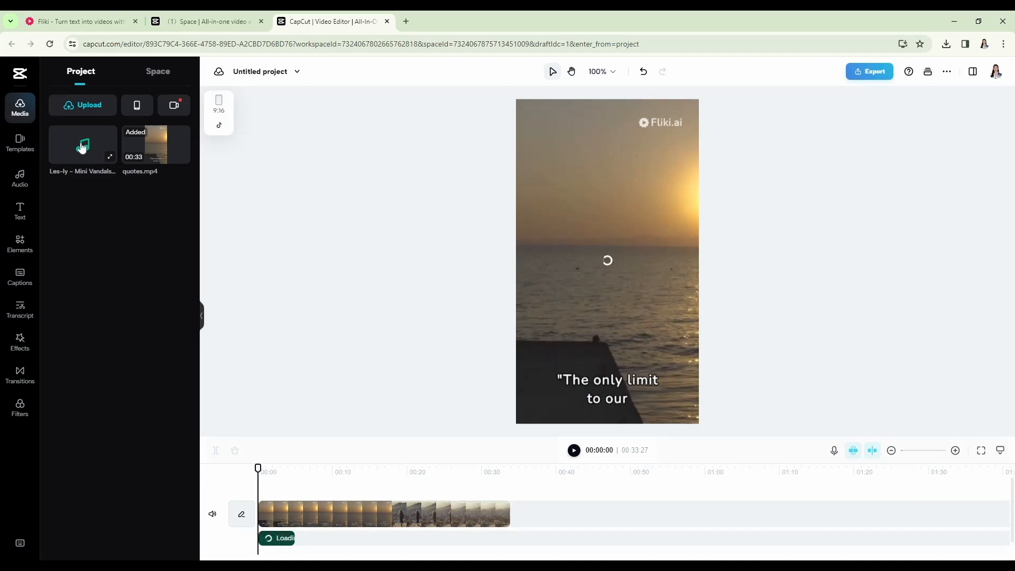
{"action": "left_click_drag", "start_coordinate": [294, 537], "coordinate": [515, 543]}
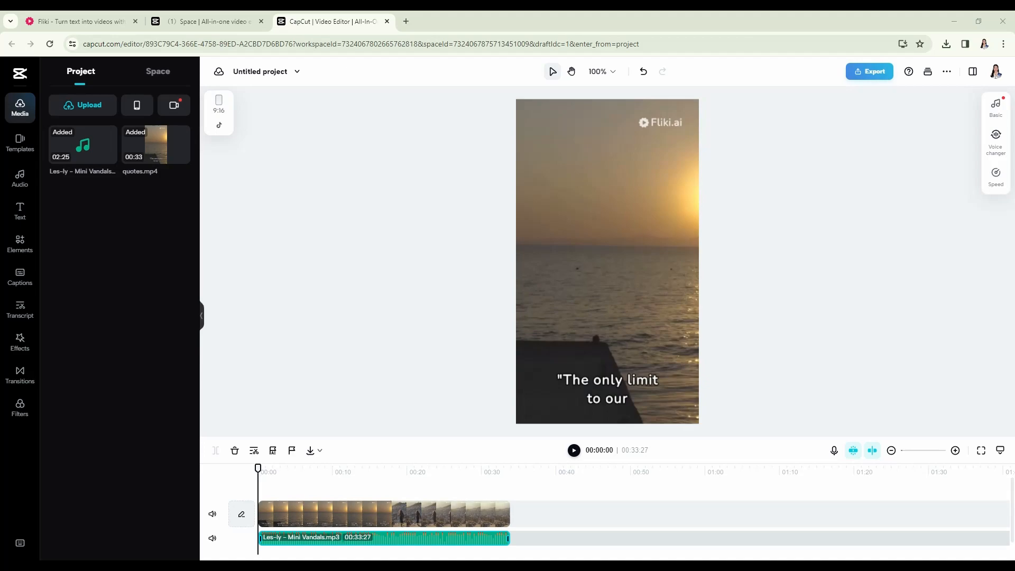
Lower the volume of the Les-ly - Mini Vandals music track.
{"action": "left_click", "coordinate": [446, 370]}
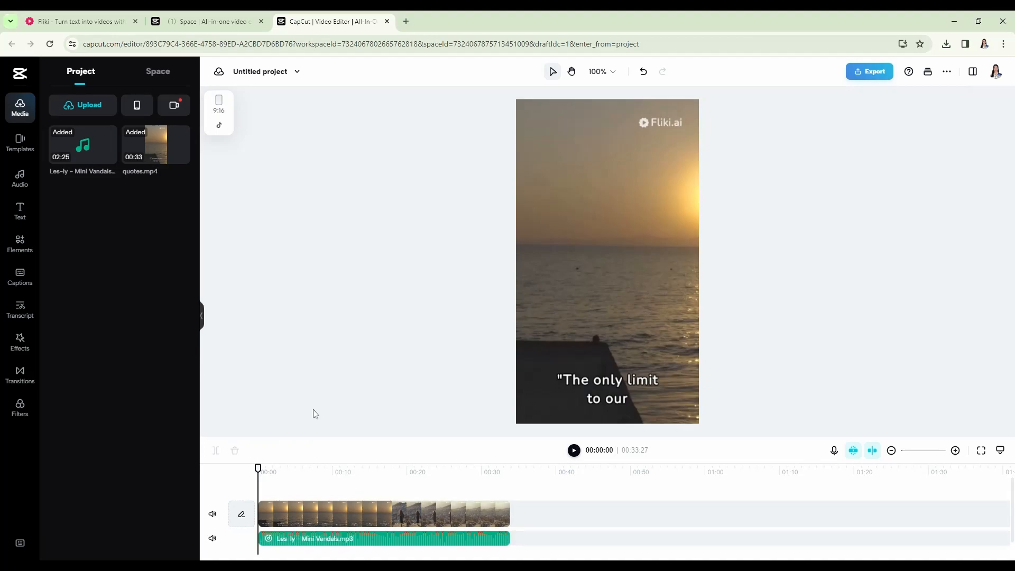
{"action": "left_click", "coordinate": [288, 520]}
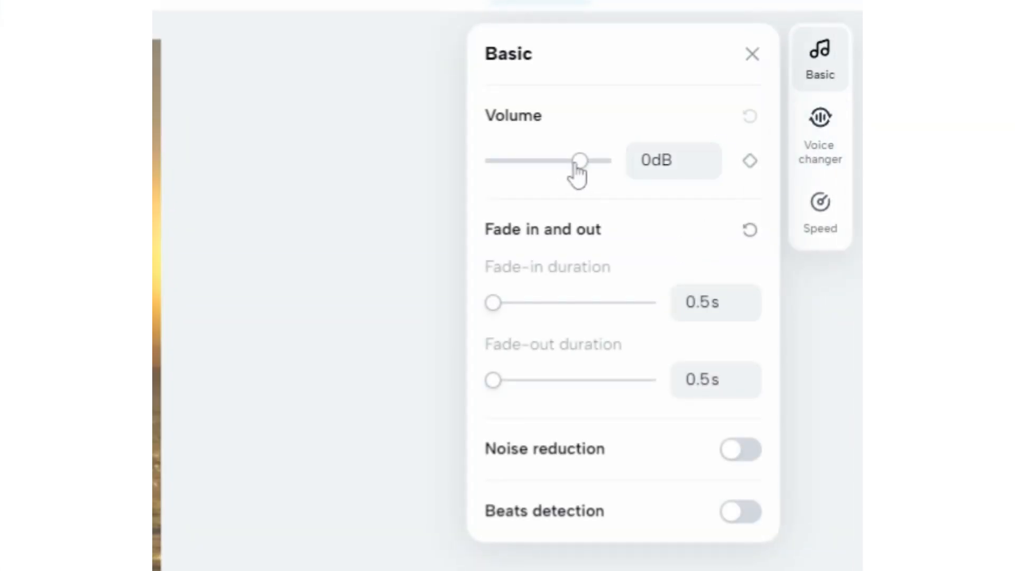
{"action": "left_click_drag", "start_coordinate": [578, 164], "coordinate": [549, 168]}
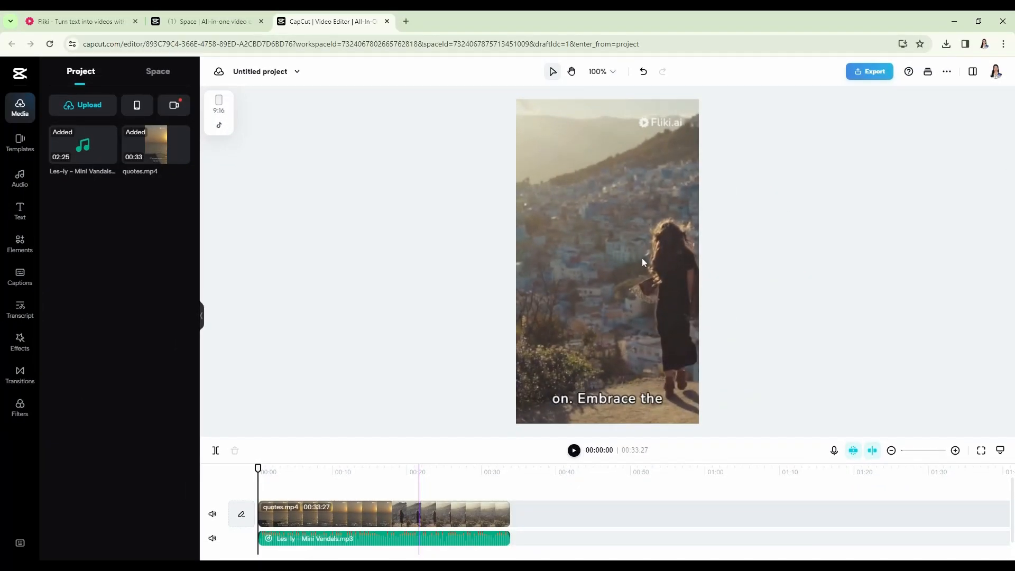
Set the saturation, temperature and hue of the quotes.mp4 clip to 5 each in its color adjustment.
{"action": "left_click", "coordinate": [643, 262]}
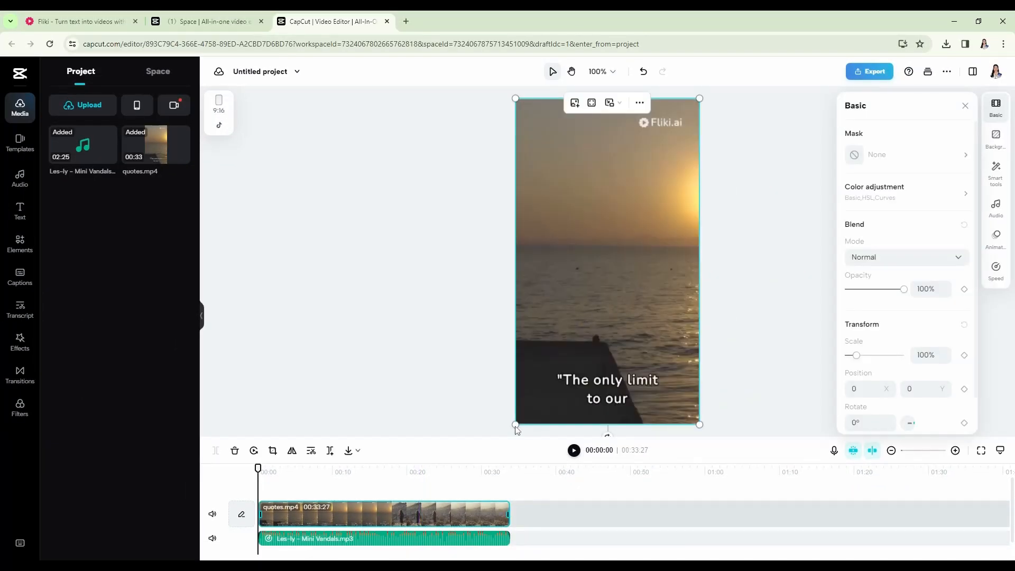
{"action": "left_click", "coordinate": [886, 197]}
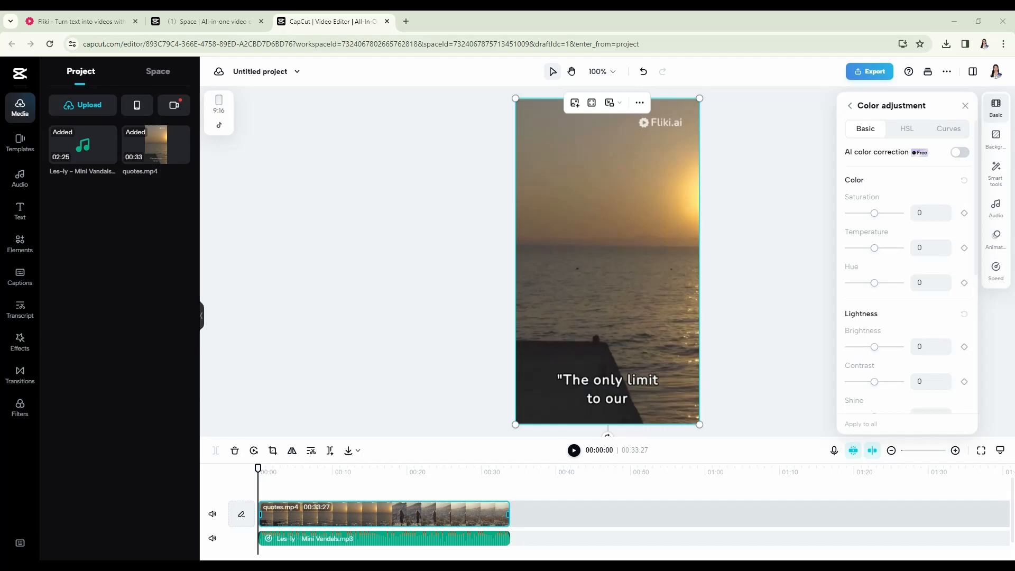
{"action": "left_click", "coordinate": [876, 248]}
{"action": "left_click", "coordinate": [877, 213]}
{"action": "left_click", "coordinate": [878, 283]}
{"action": "left_click", "coordinate": [877, 247]}
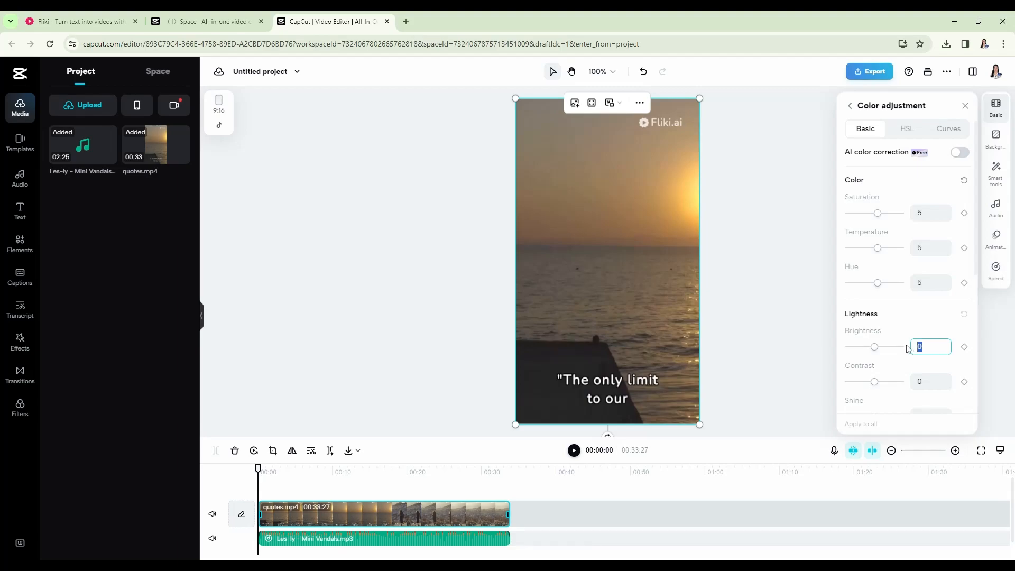
Set the brightness and the contrast of the quotes.mp4 clip to 10.
{"action": "key", "text": "Return"}
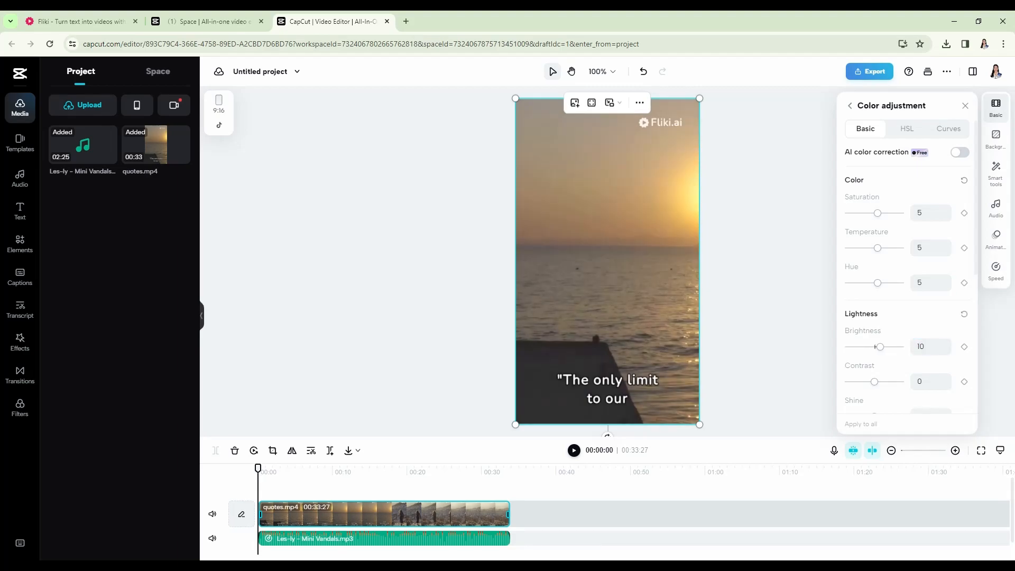
{"action": "left_click", "coordinate": [937, 385]}
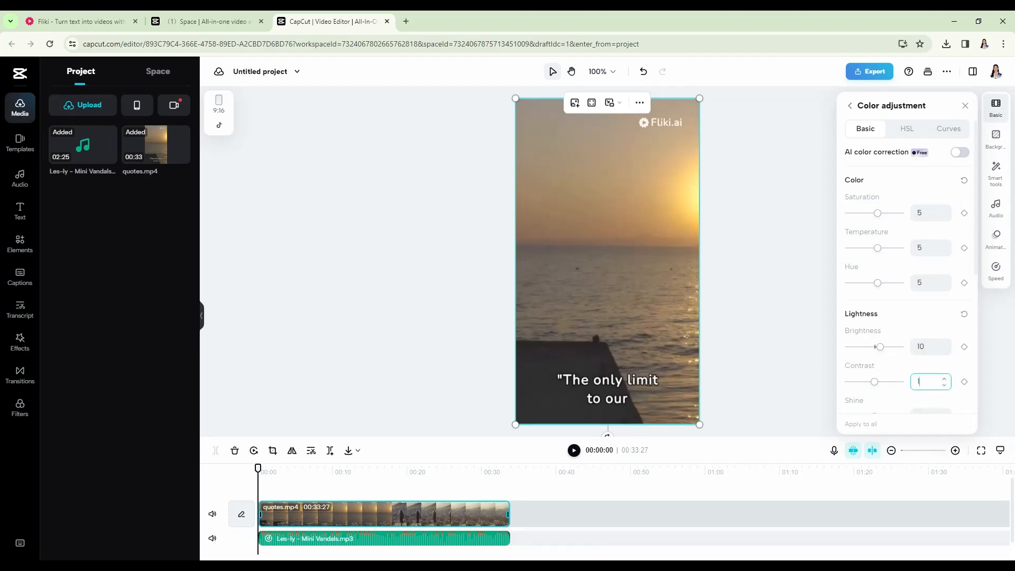
{"action": "type", "text": "10"}
{"action": "key", "text": "Return"}
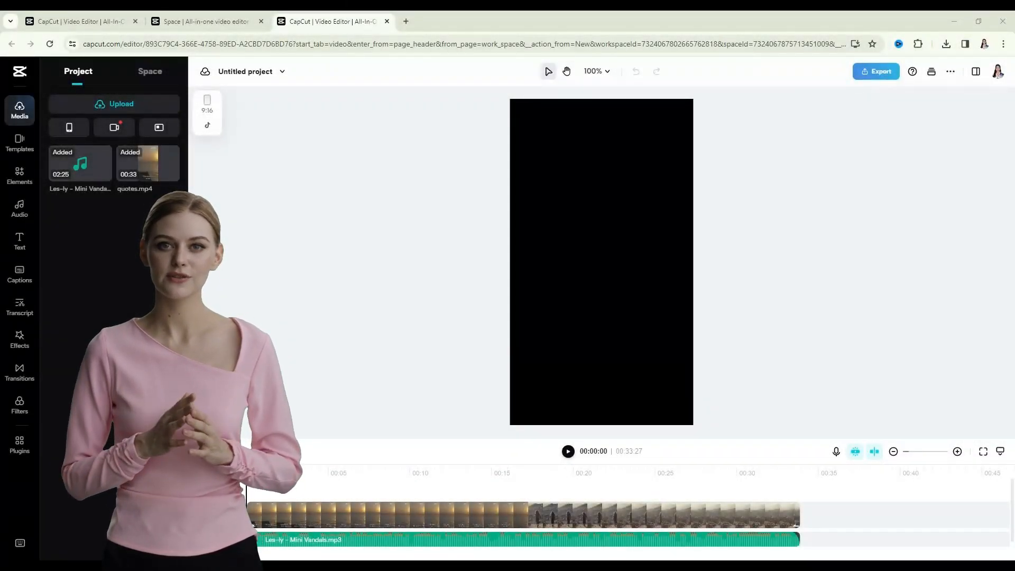
Export the project for download under a name beginning with "Motivational" and save the exported video to the device.
{"action": "left_click", "coordinate": [875, 72]}
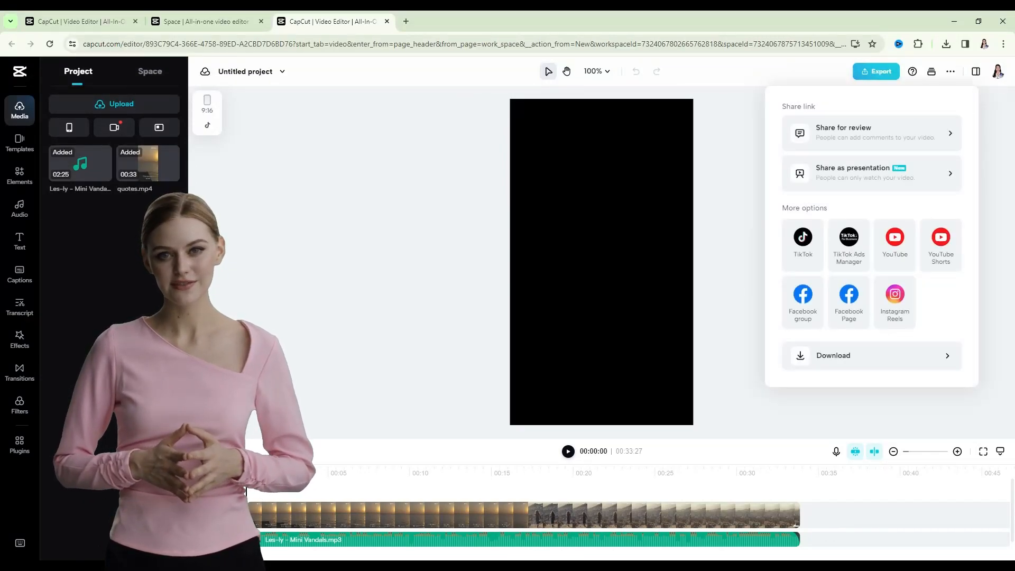
{"action": "left_click", "coordinate": [807, 365]}
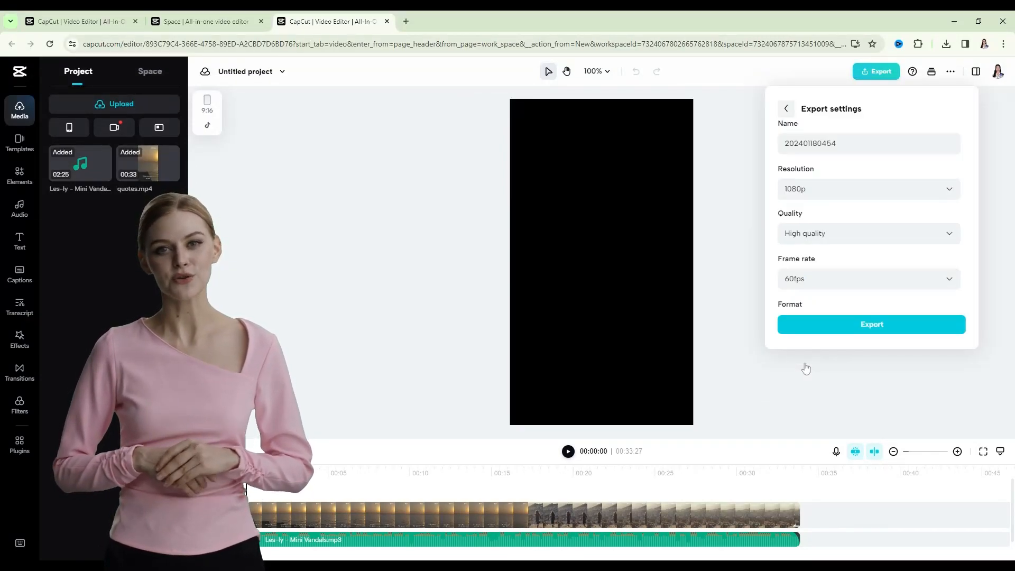
{"action": "key", "text": "ctrl+a"}
{"action": "type", "text": "Motivatio"}
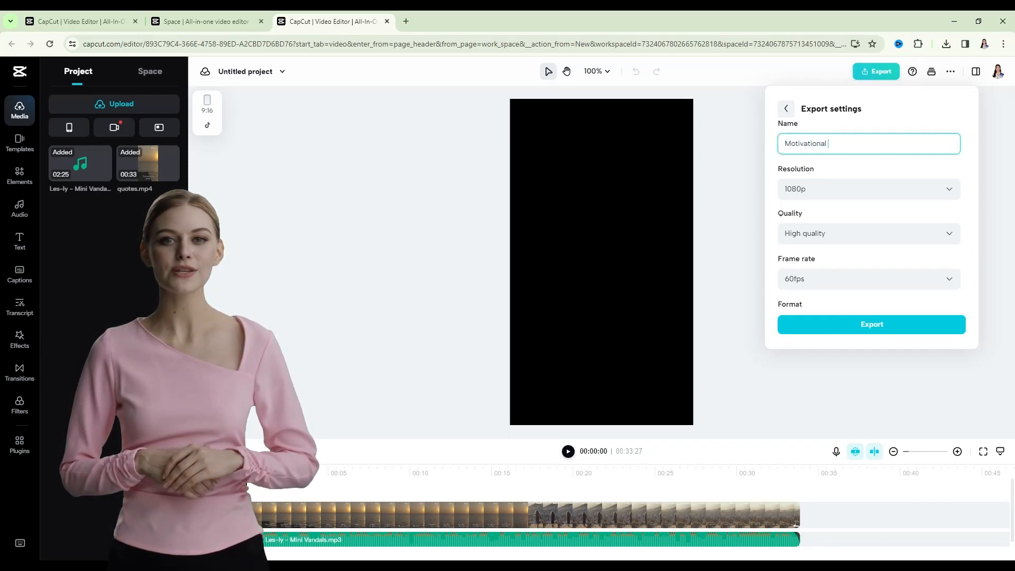
{"action": "left_click", "coordinate": [848, 324]}
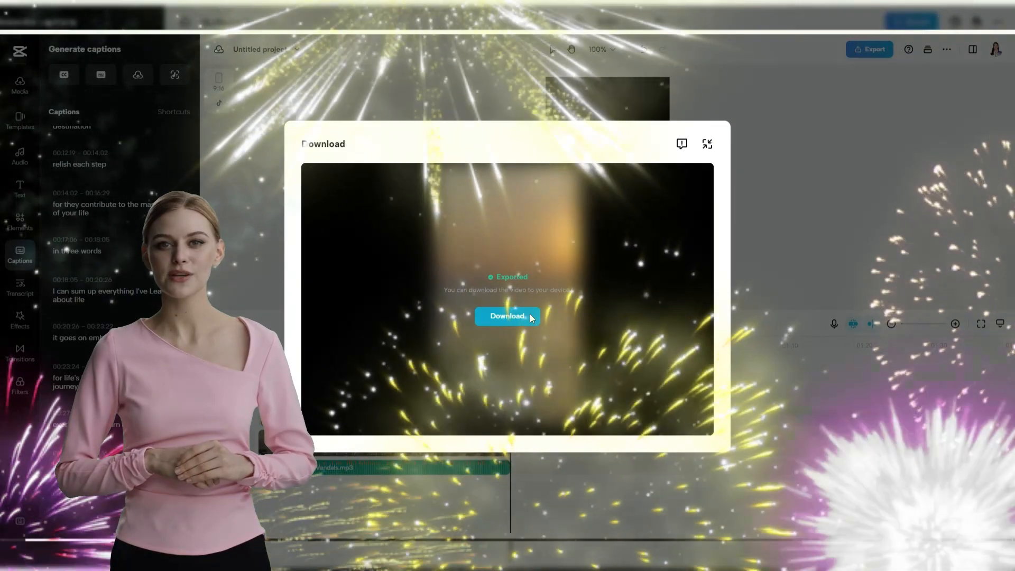
{"action": "left_click", "coordinate": [531, 316]}
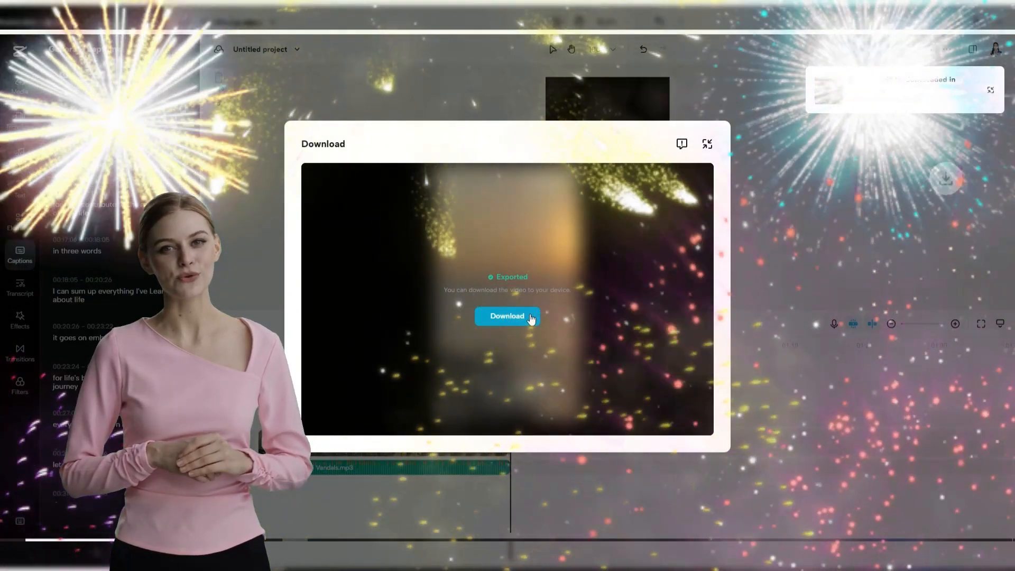